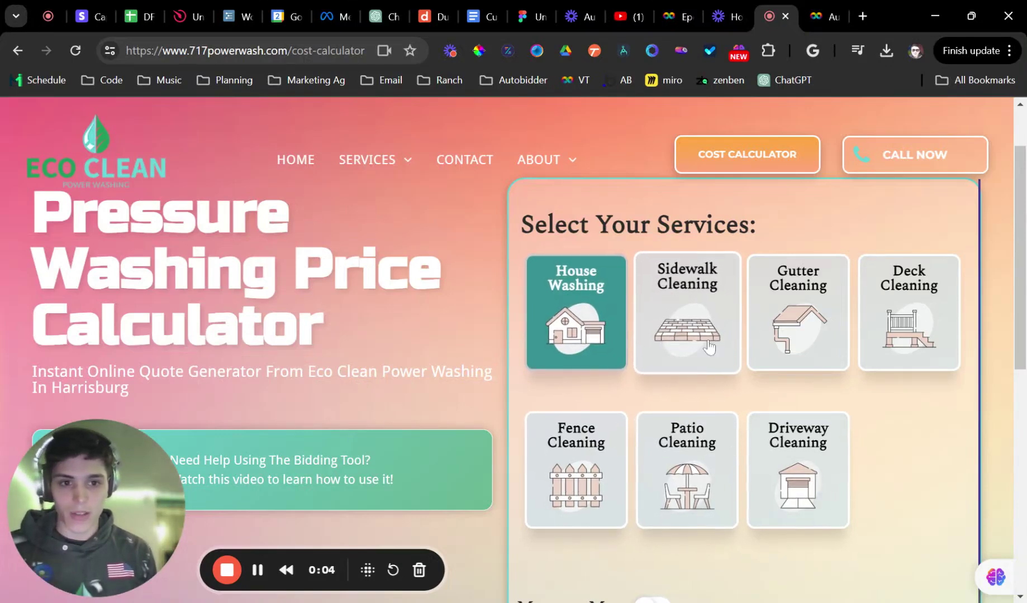
# Add Gutter Cleaning and Deck Cleaning to the House Washing quote
pyautogui.click(771, 323)
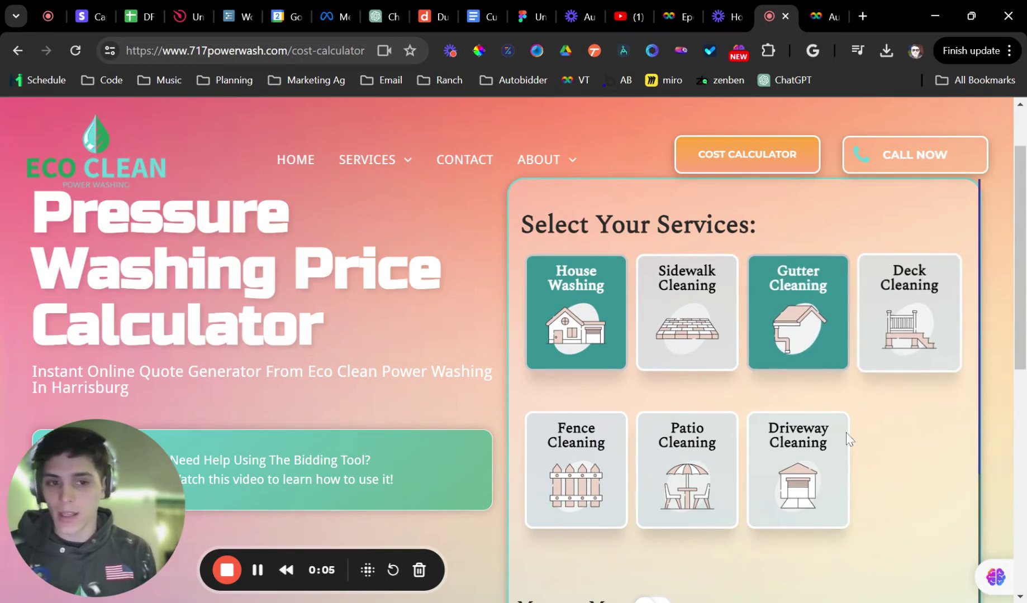
pyautogui.click(884, 316)
pyautogui.scroll(-5, 706, 422)
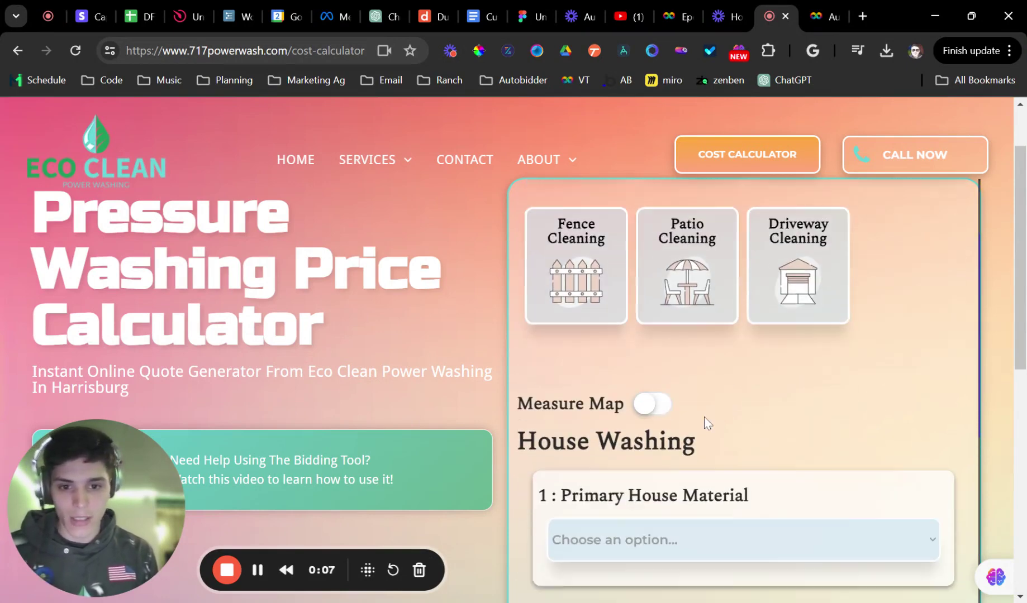
pyautogui.scroll(-3, 690, 445)
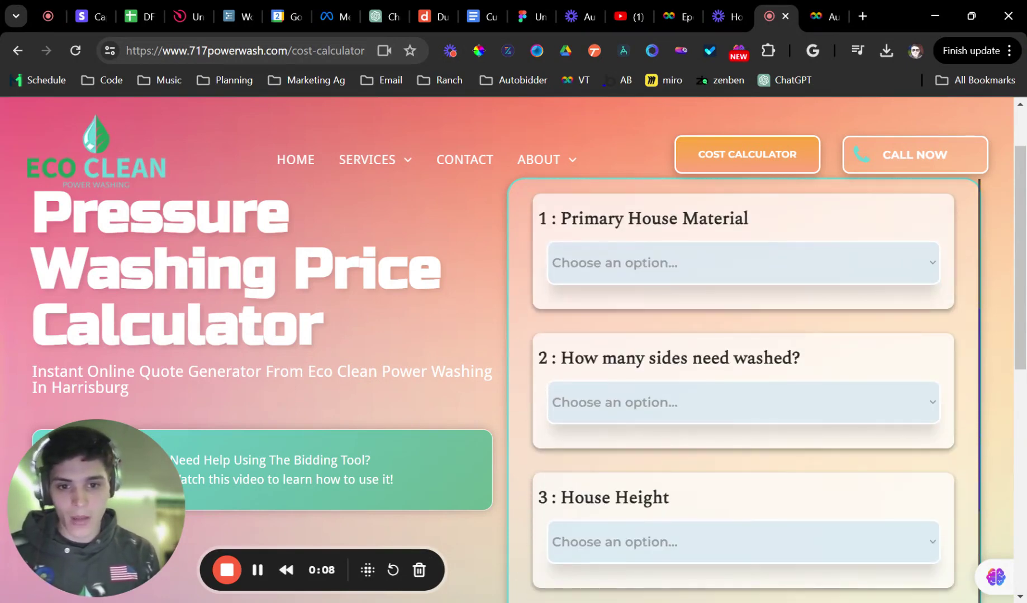
# Set House Washing to Vinyl material, 4 Sides and 2 Story, then start choosing the house area
pyautogui.click(630, 295)
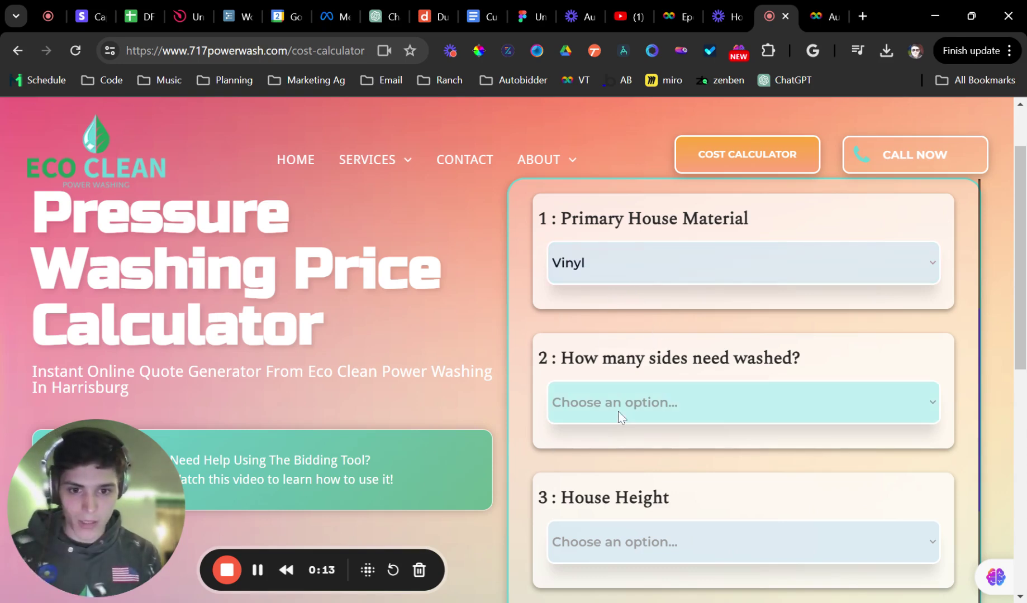
pyautogui.click(610, 433)
pyautogui.scroll(-3, 610, 450)
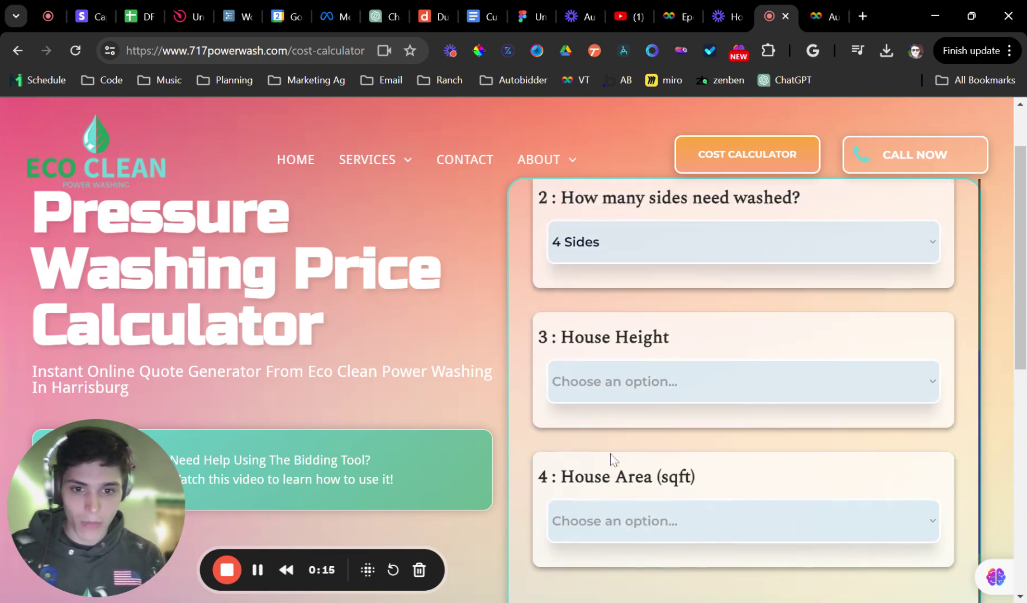
pyautogui.click(604, 411)
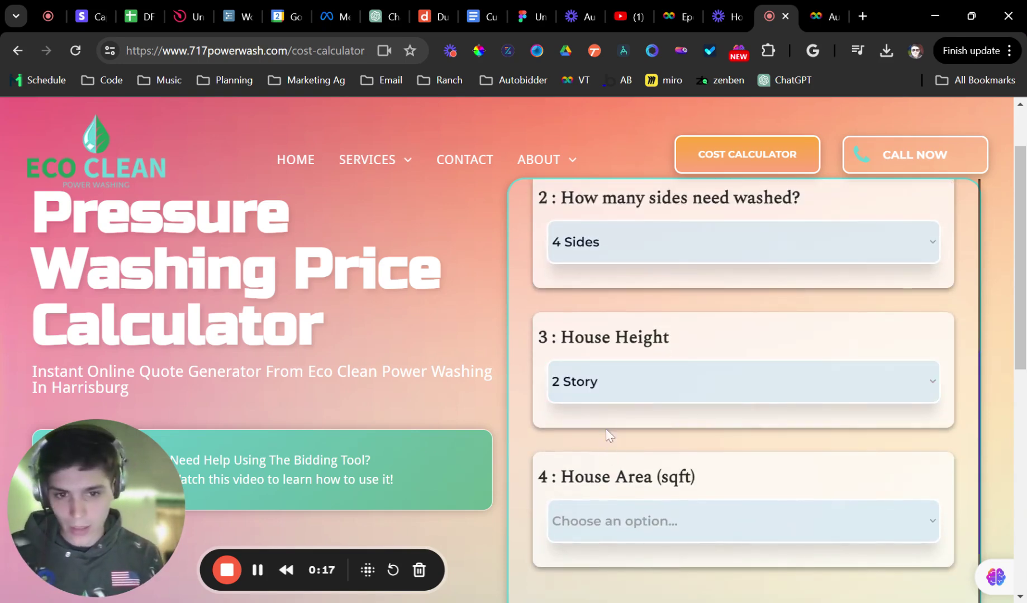
pyautogui.scroll(-3, 612, 432)
pyautogui.click(620, 352)
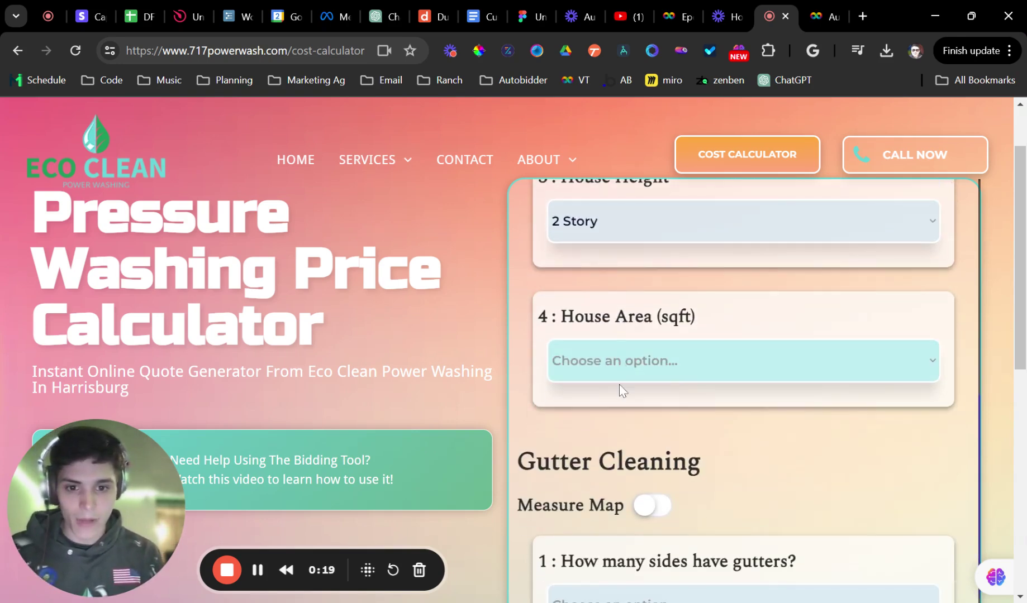
# Set the house area to 1,000 - 2,000 sqft and the gutters to 2 Sides
pyautogui.click(613, 412)
pyautogui.scroll(-5, 613, 412)
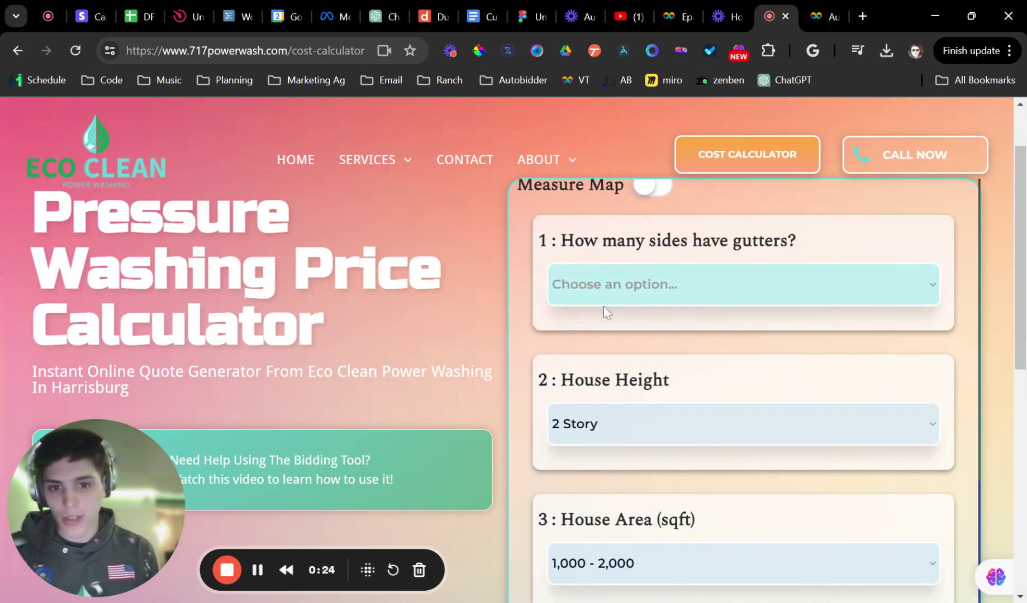
pyautogui.click(592, 353)
pyautogui.scroll(-2, 605, 362)
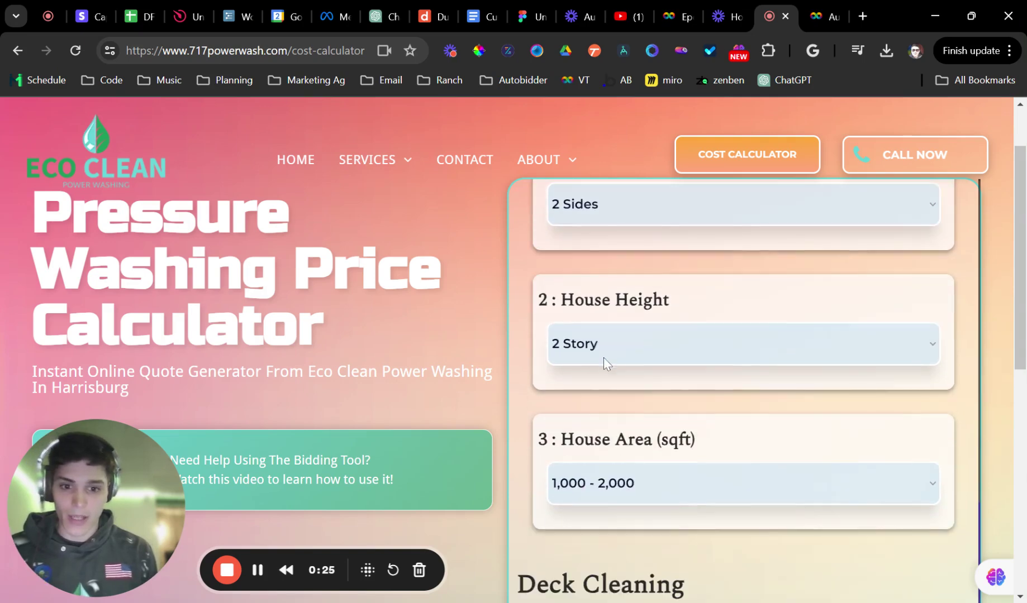
pyautogui.scroll(-4, 575, 354)
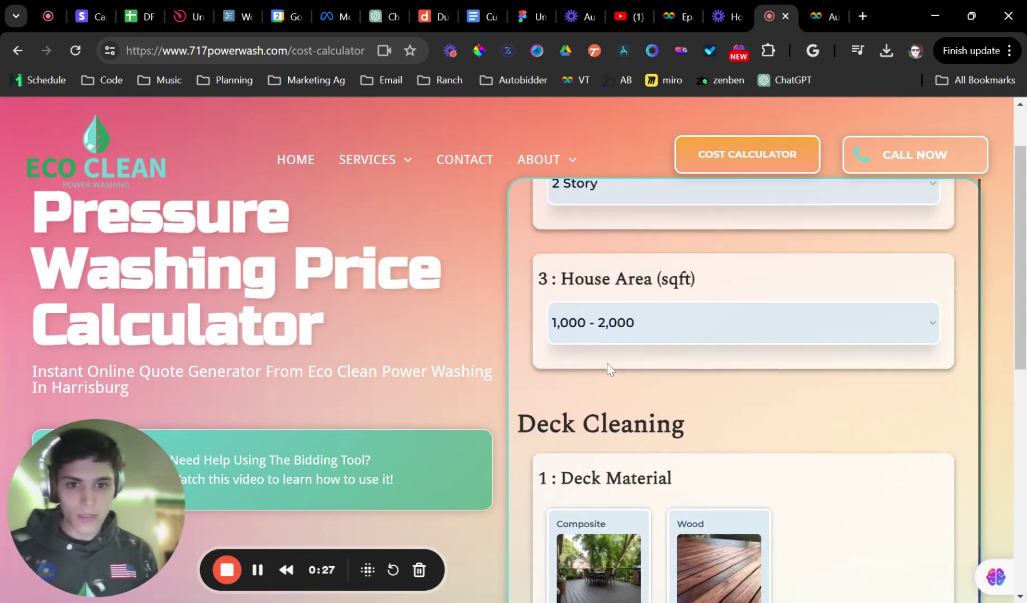
pyautogui.scroll(2, 609, 363)
pyautogui.scroll(-6, 620, 396)
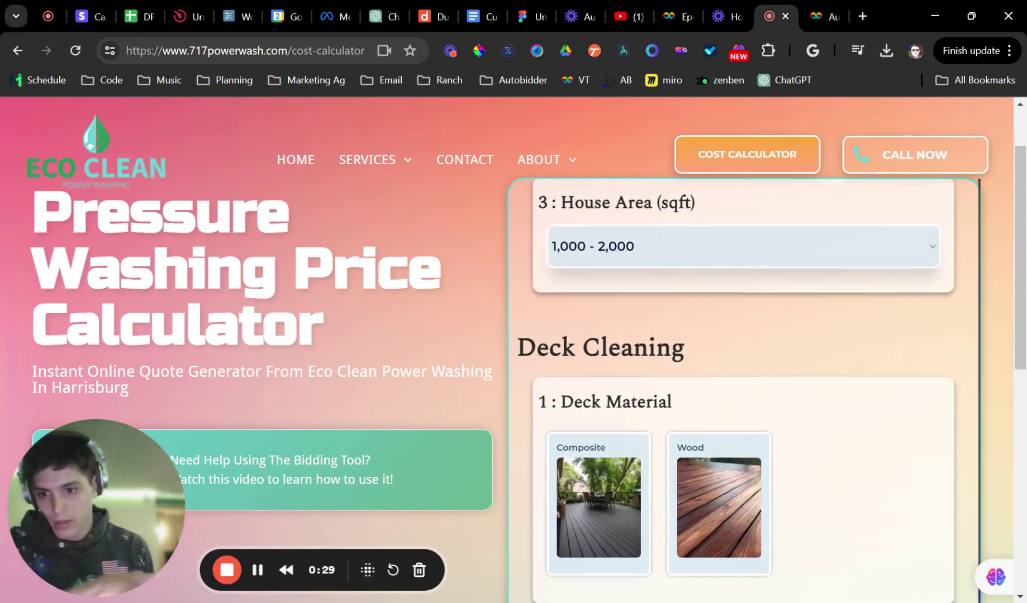
pyautogui.scroll(-2, 625, 398)
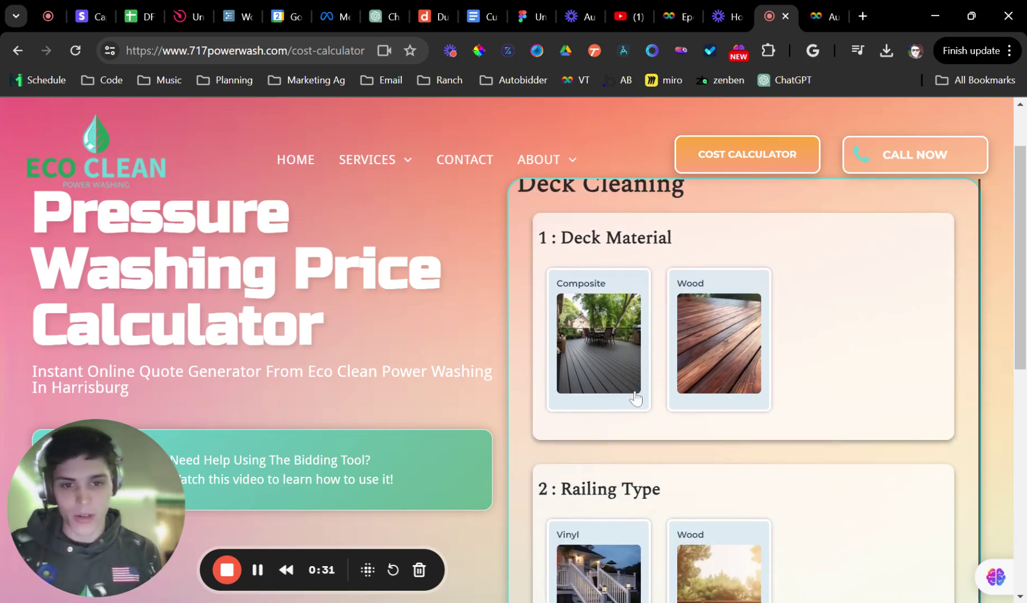
# Choose Composite deck material with Vinyl railing
pyautogui.click(612, 332)
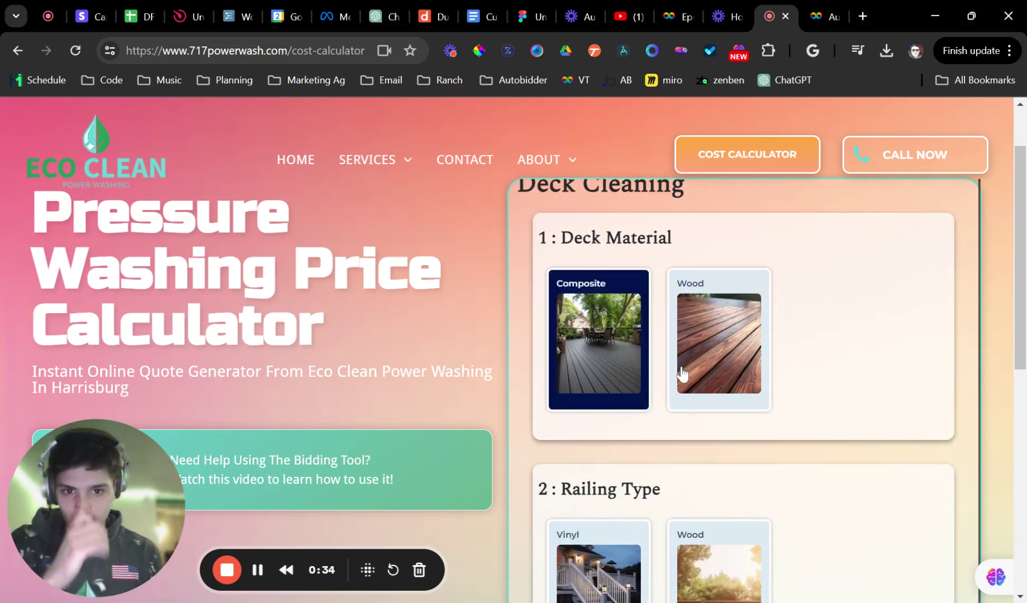
pyautogui.scroll(-6, 690, 363)
pyautogui.click(591, 329)
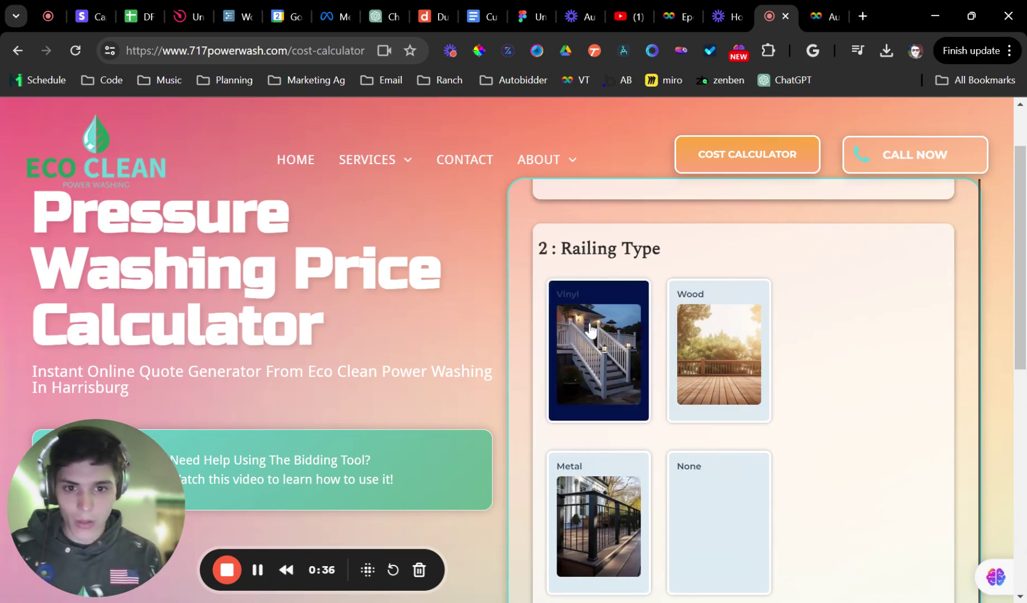
pyautogui.scroll(-2, 689, 329)
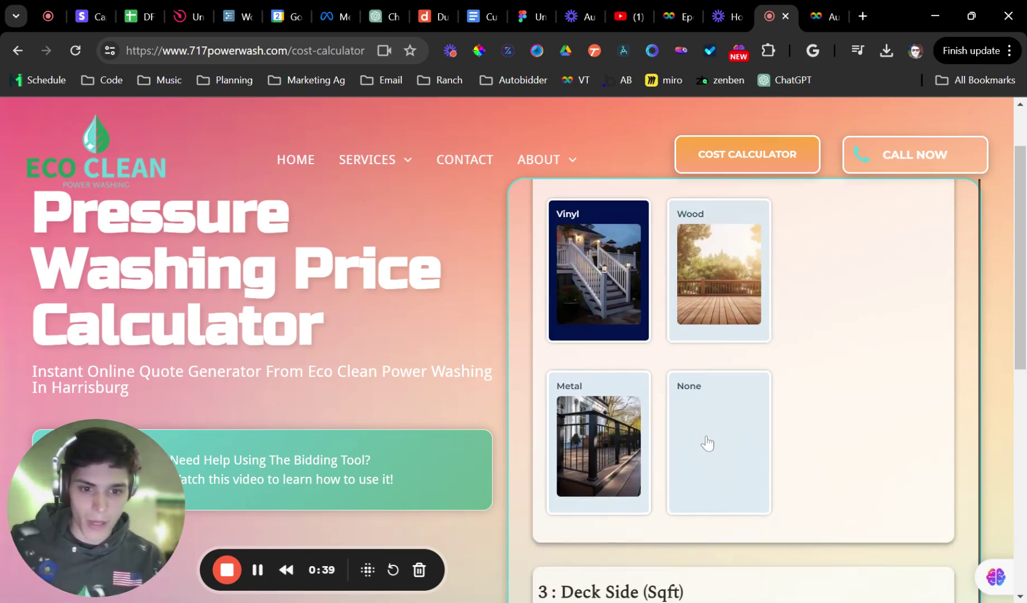
pyautogui.scroll(-5, 707, 443)
# Enter a deck size of 200 sq ft and the note 'noets'
pyautogui.click(643, 357)
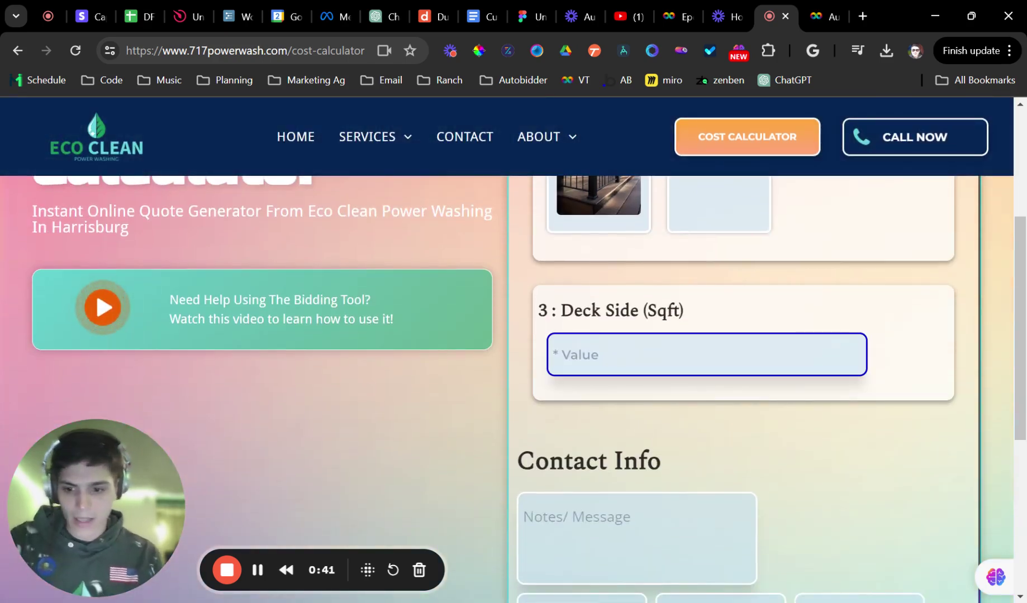
pyautogui.write('200')
pyautogui.scroll(-4, 643, 358)
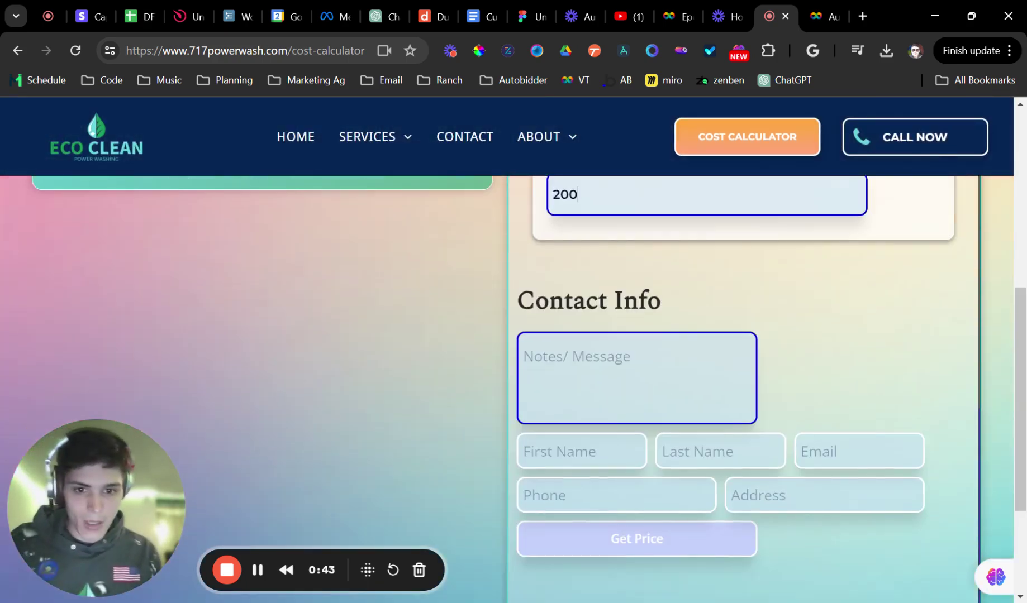
pyautogui.click(523, 356)
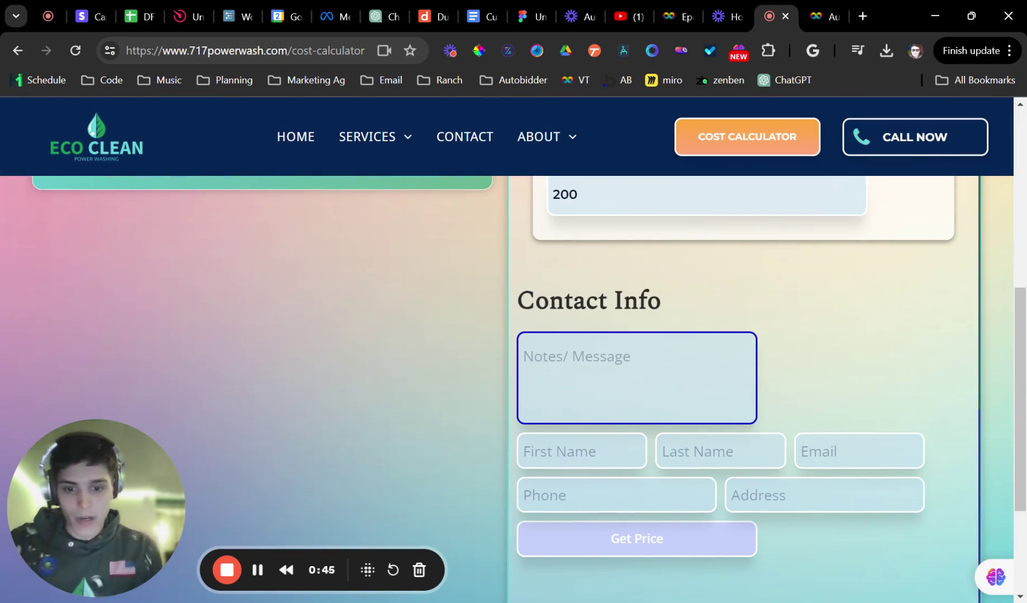
pyautogui.write('n')
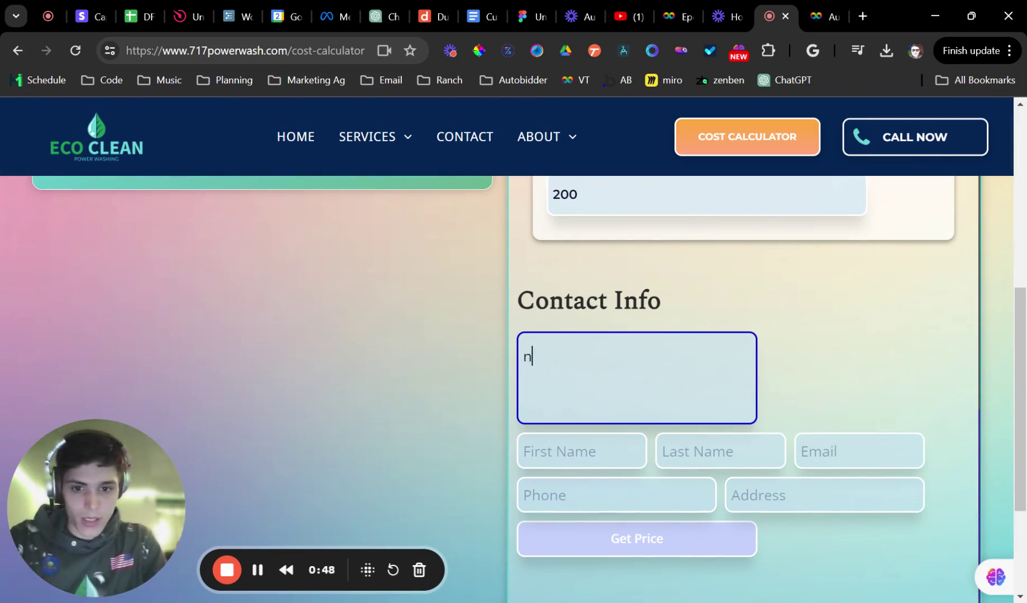
pyautogui.write('oets')
# Fill in the customer's first name, last name and e-mail address
pyautogui.press('Tab')
pyautogui.write('ne')
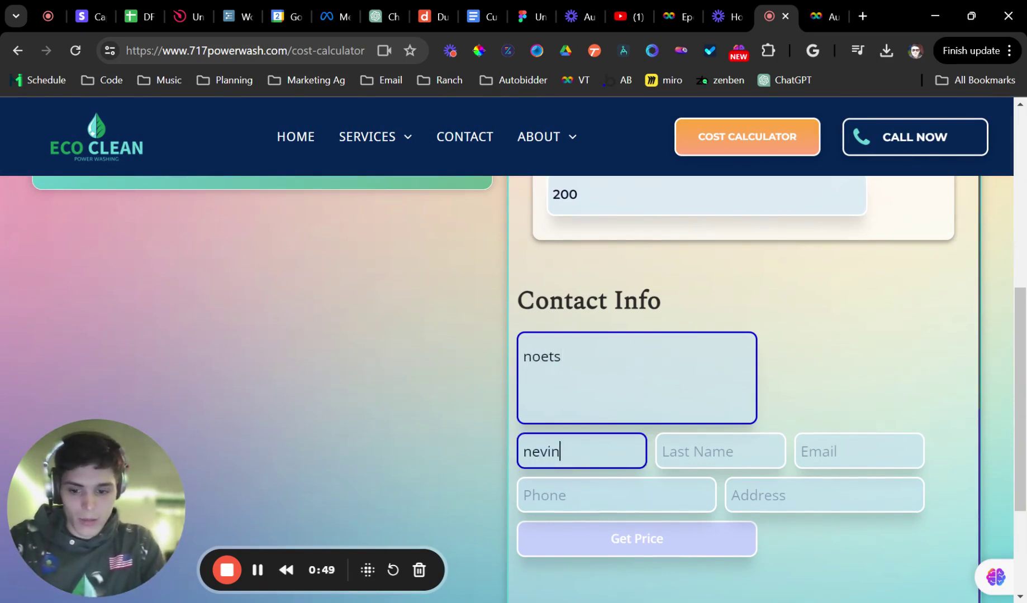
pyautogui.press('Tab')
pyautogui.write('shields')
pyautogui.press('Tab')
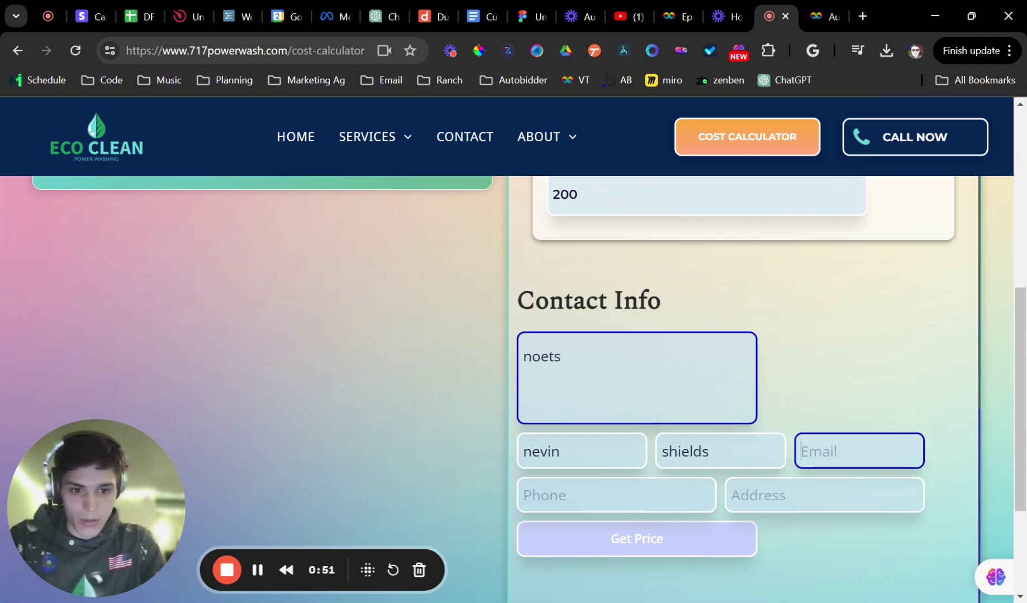
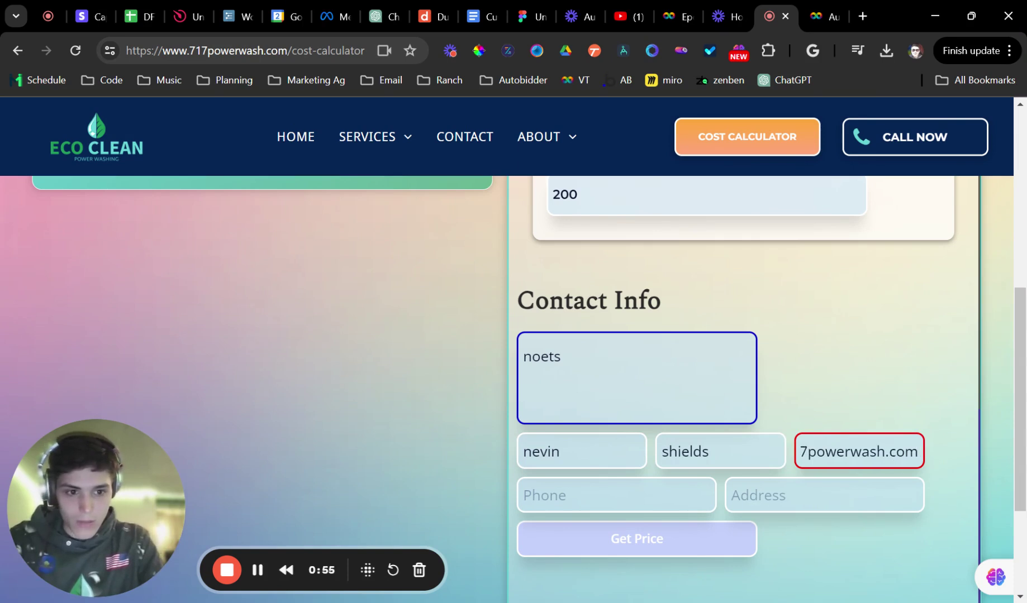
# Enter and correct the customer's phone number, then pick the first autocompleted address
pyautogui.press('Tab')
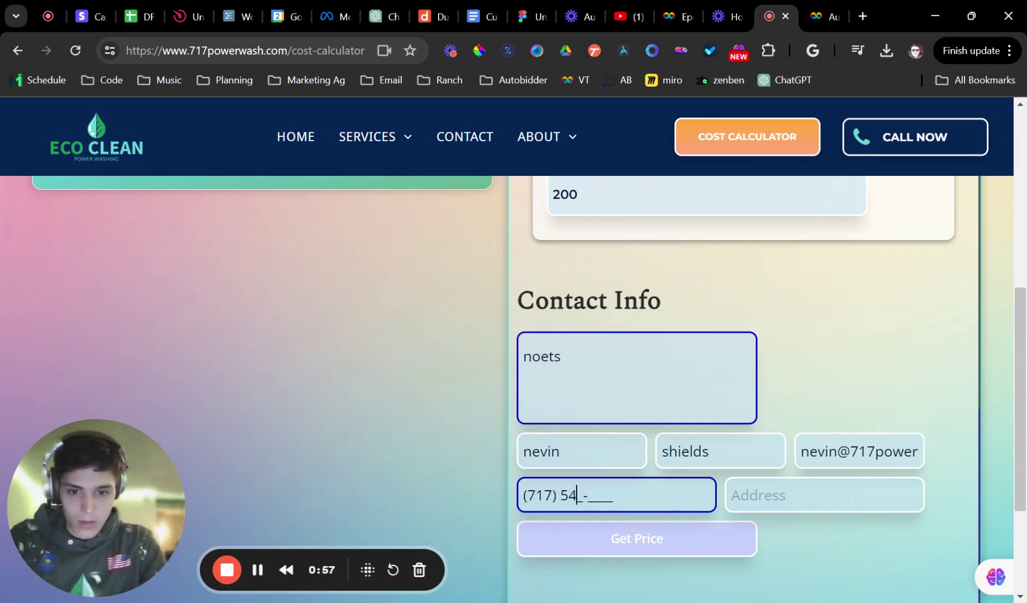
pyautogui.press('Tab')
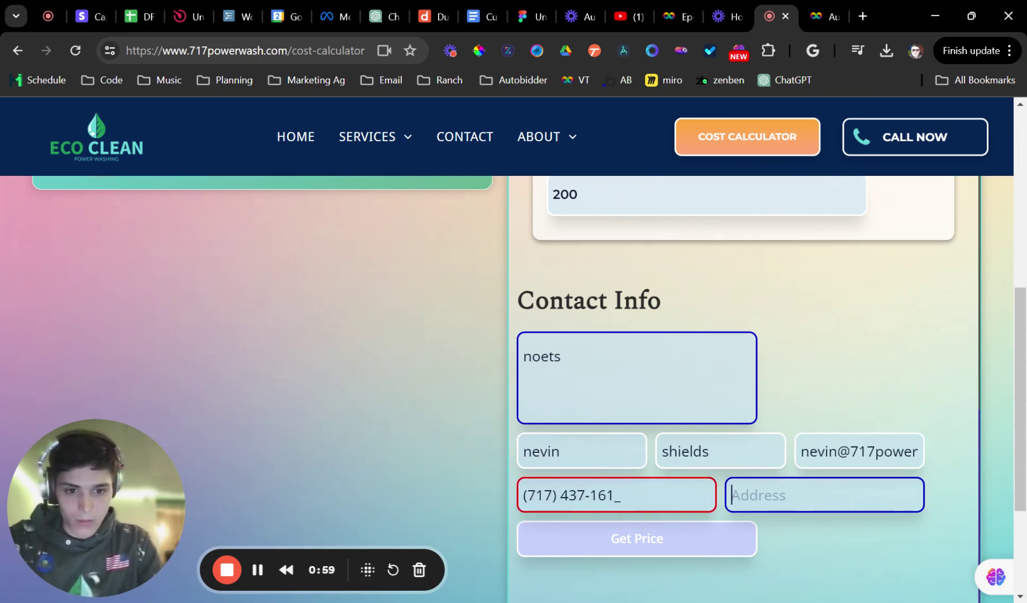
pyautogui.write('12')
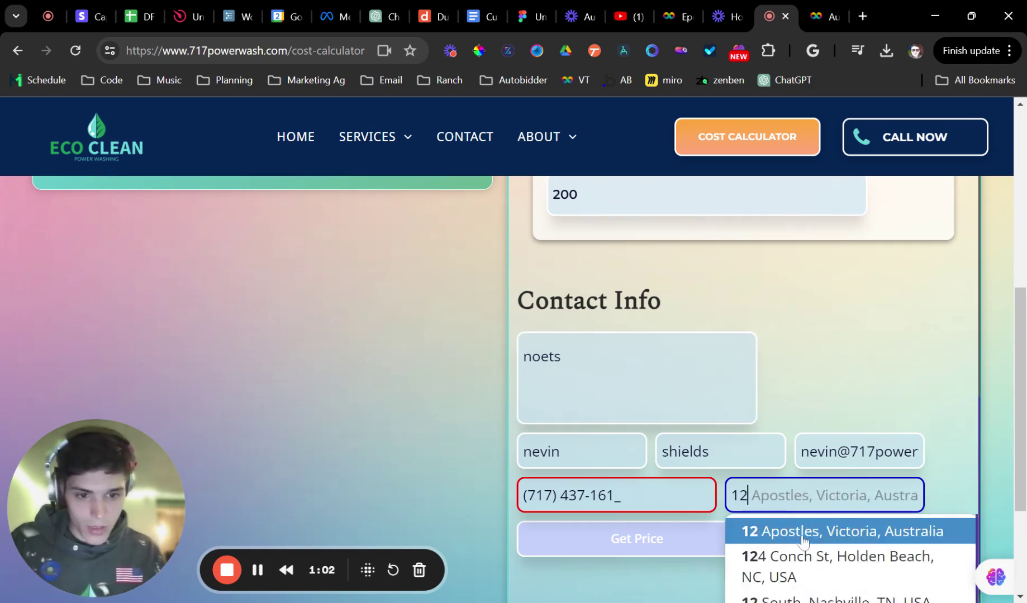
pyautogui.click(803, 534)
# Get the price quotes and review them, including House Washing at $435.6
pyautogui.write('1')
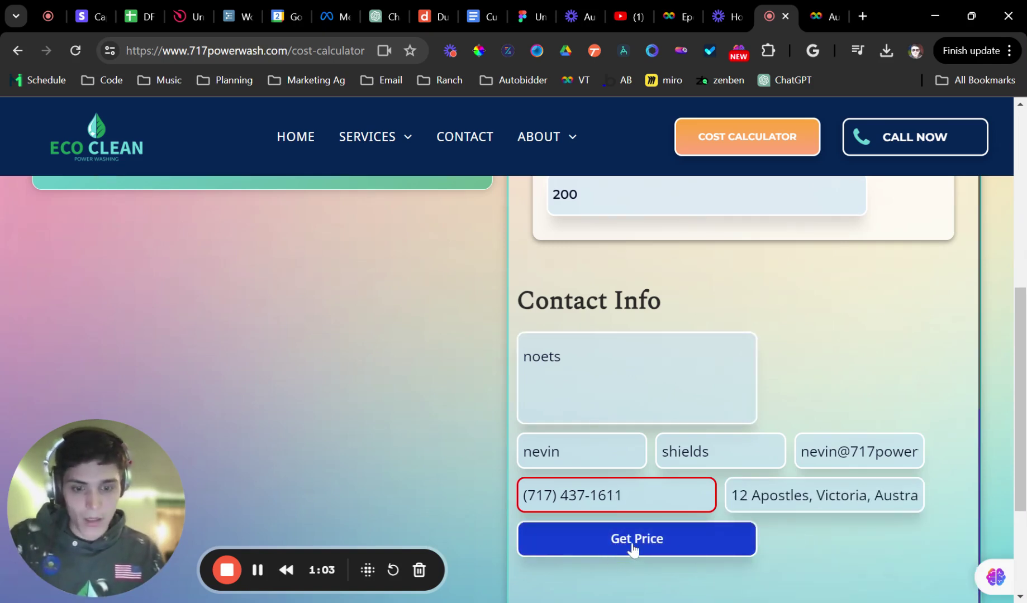
pyautogui.click(646, 542)
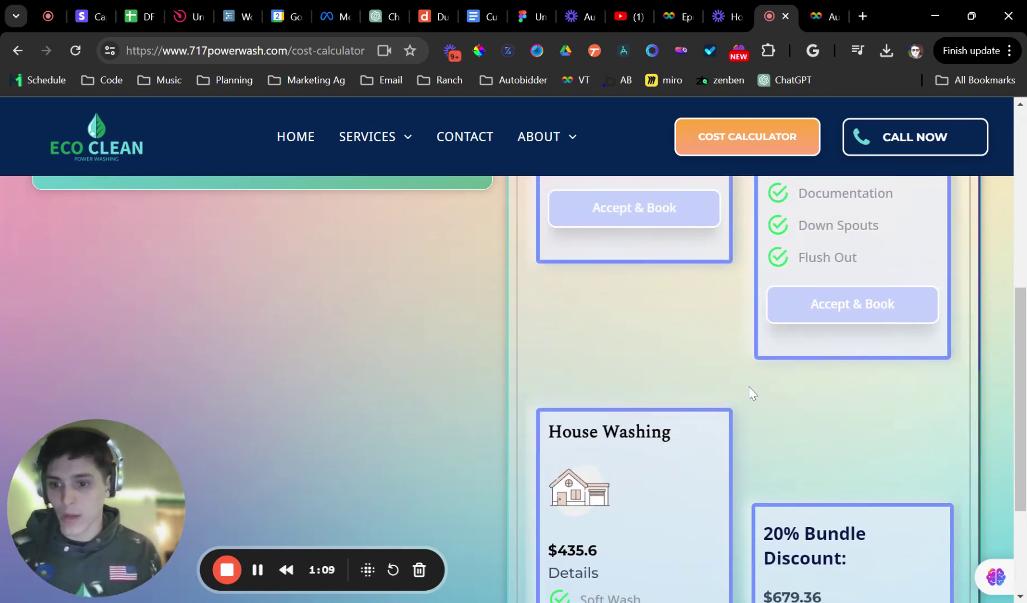
pyautogui.scroll(5, 749, 387)
pyautogui.scroll(-3, 748, 401)
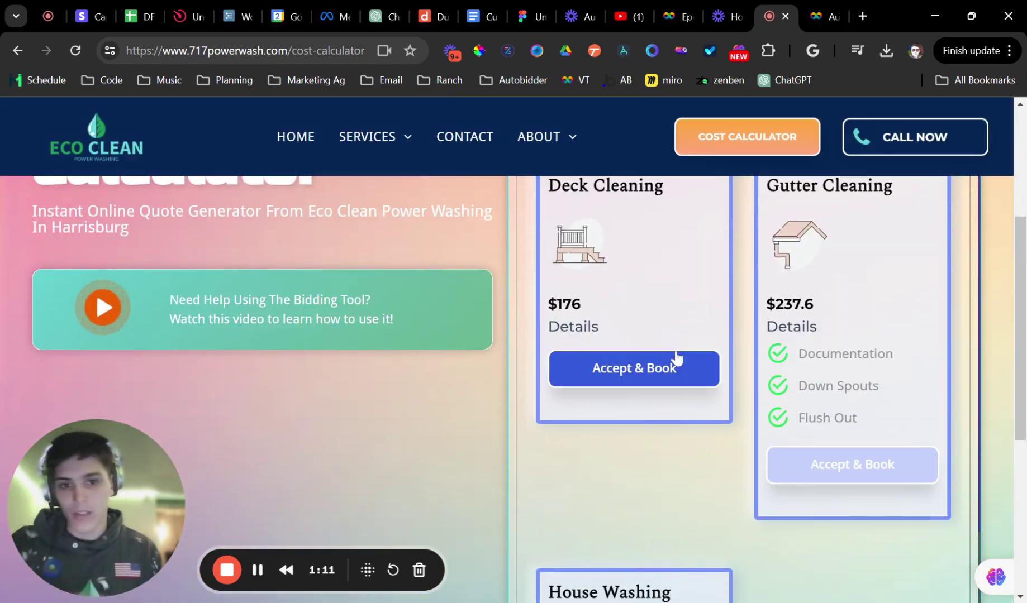
pyautogui.scroll(2, 668, 360)
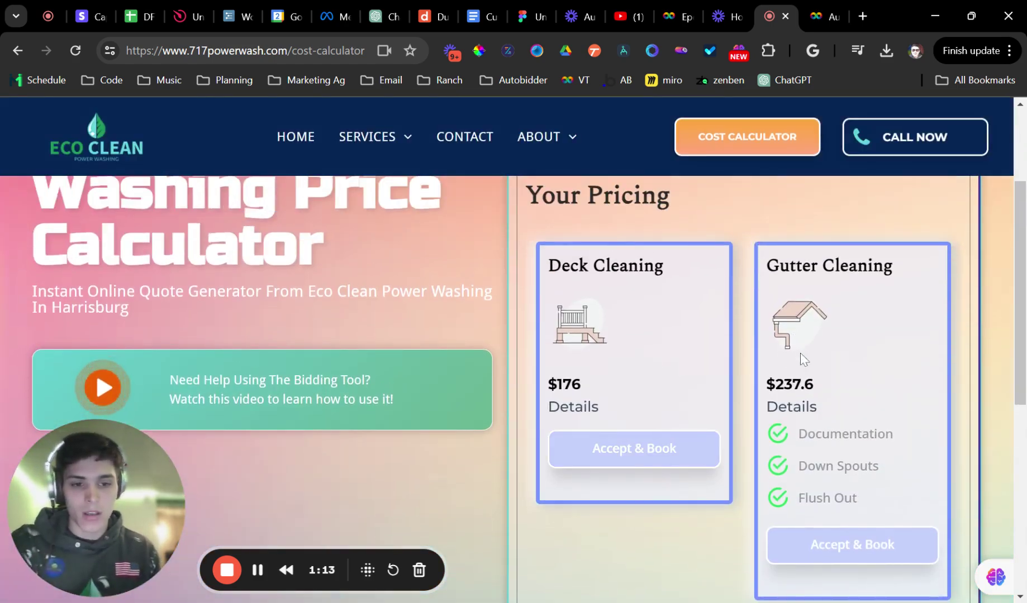
pyautogui.scroll(-6, 748, 346)
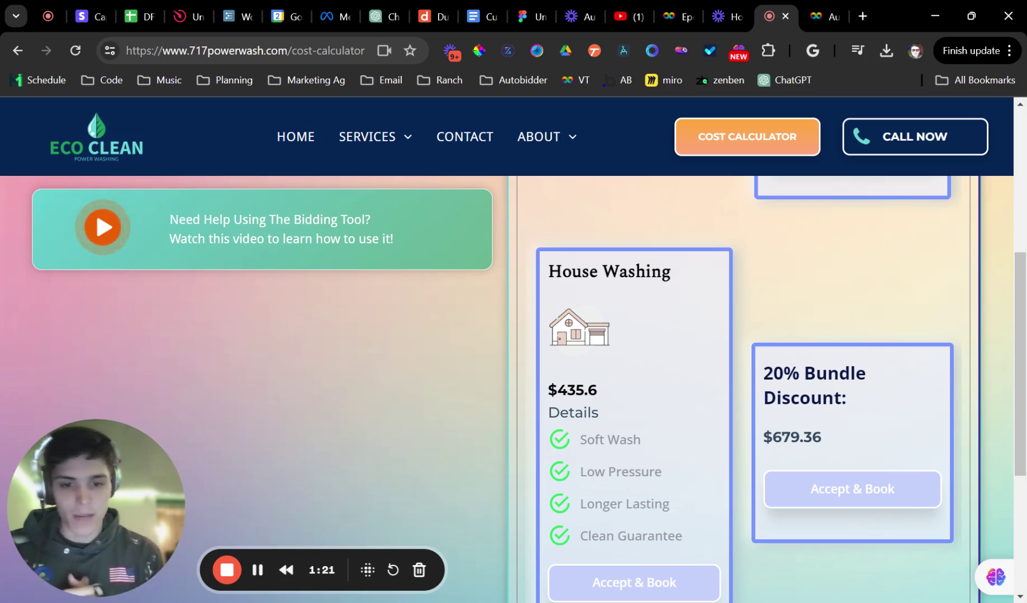
pyautogui.scroll(10, 860, 443)
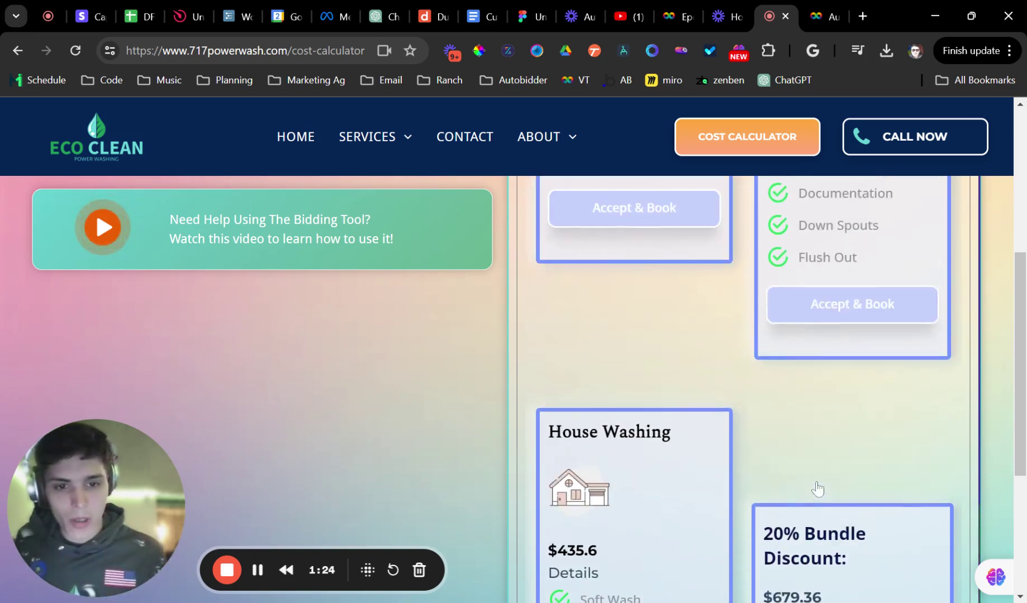
pyautogui.scroll(-3, 816, 400)
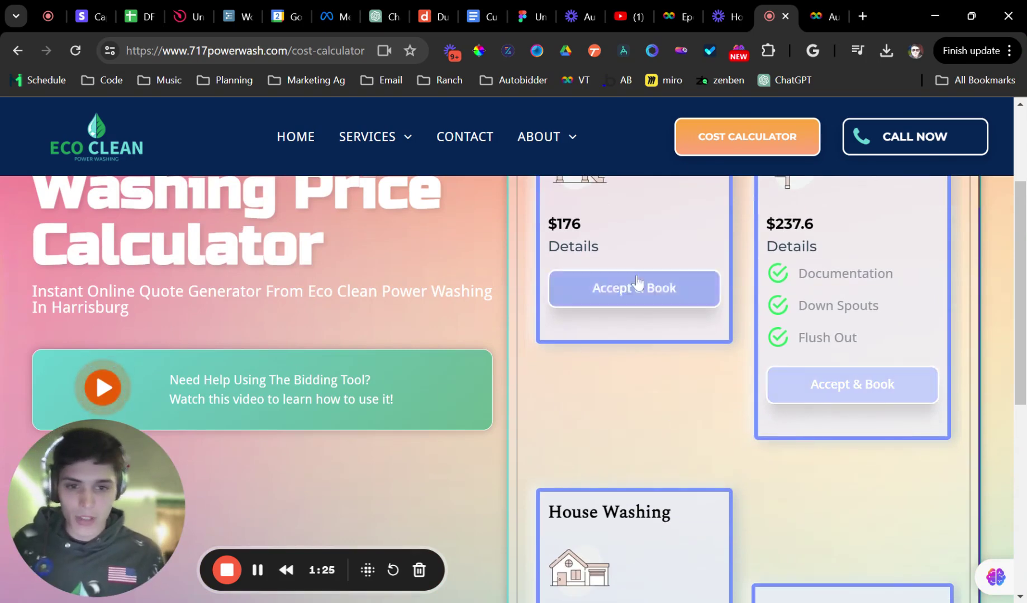
pyautogui.scroll(-3, 718, 447)
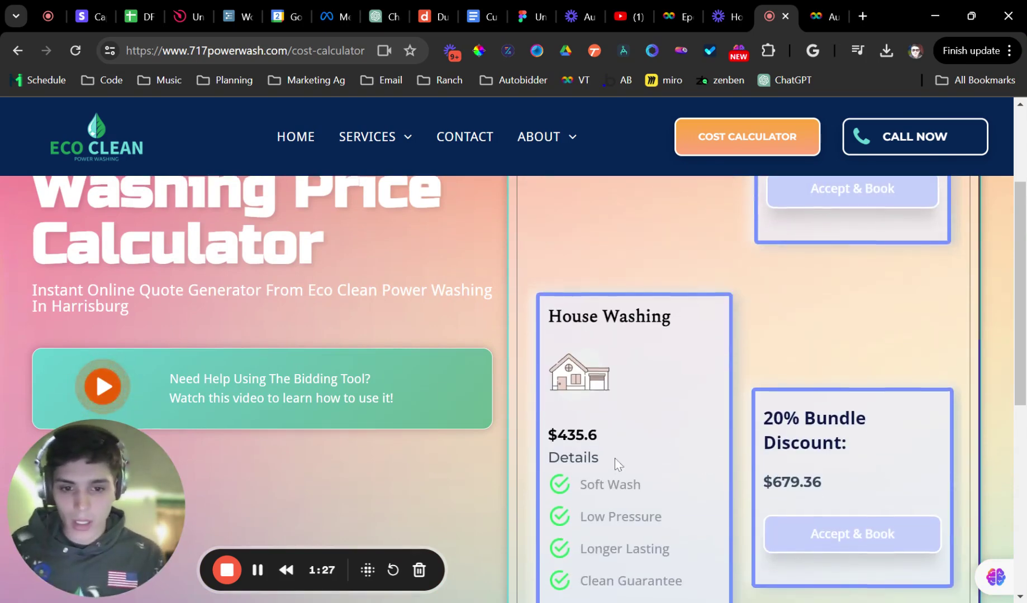
pyautogui.scroll(-4, 615, 463)
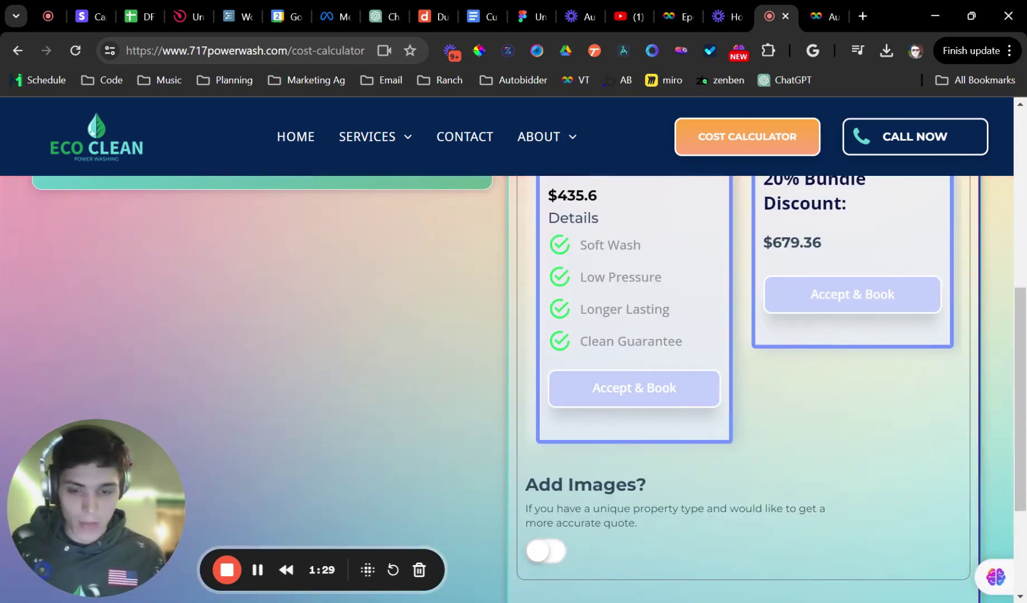
# Turn on Add Images and upload the photo 0_0 (36).webp
pyautogui.click(562, 551)
pyautogui.scroll(-3, 591, 474)
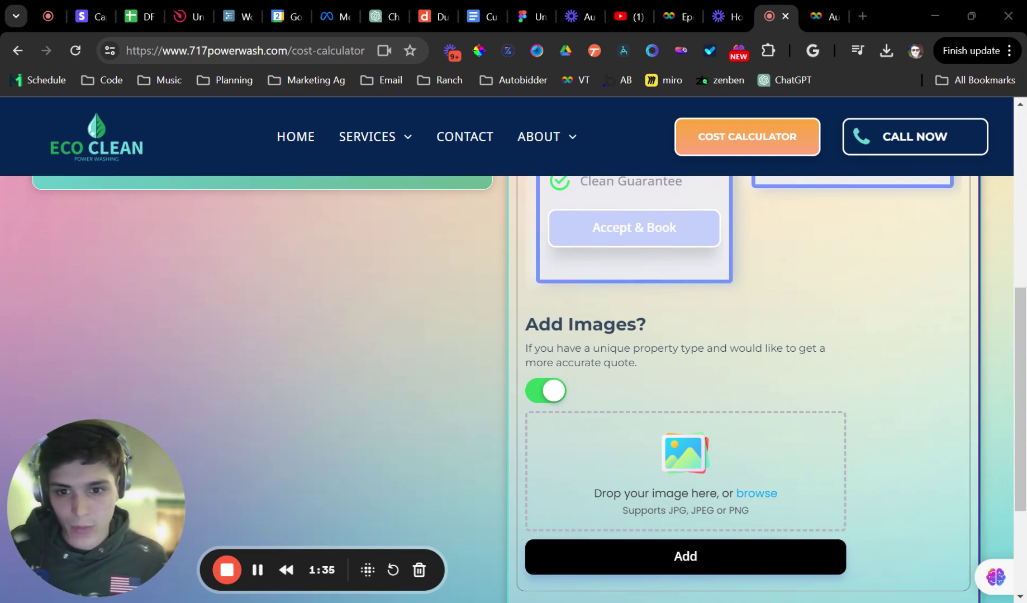
pyautogui.moveTo(727, 335); pyautogui.dragTo(580, 507)
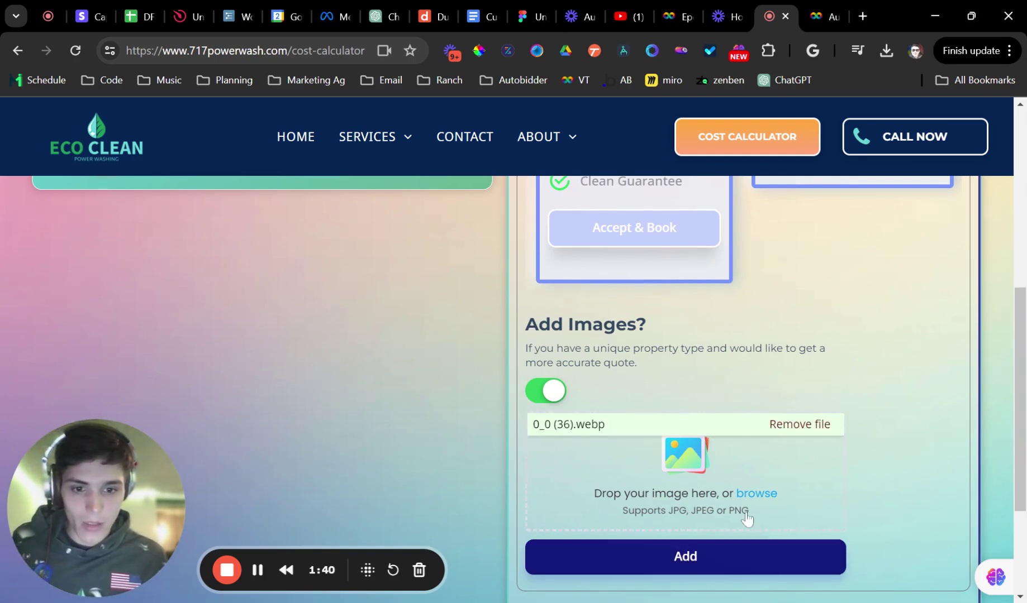
pyautogui.scroll(1, 773, 402)
pyautogui.scroll(5, 772, 402)
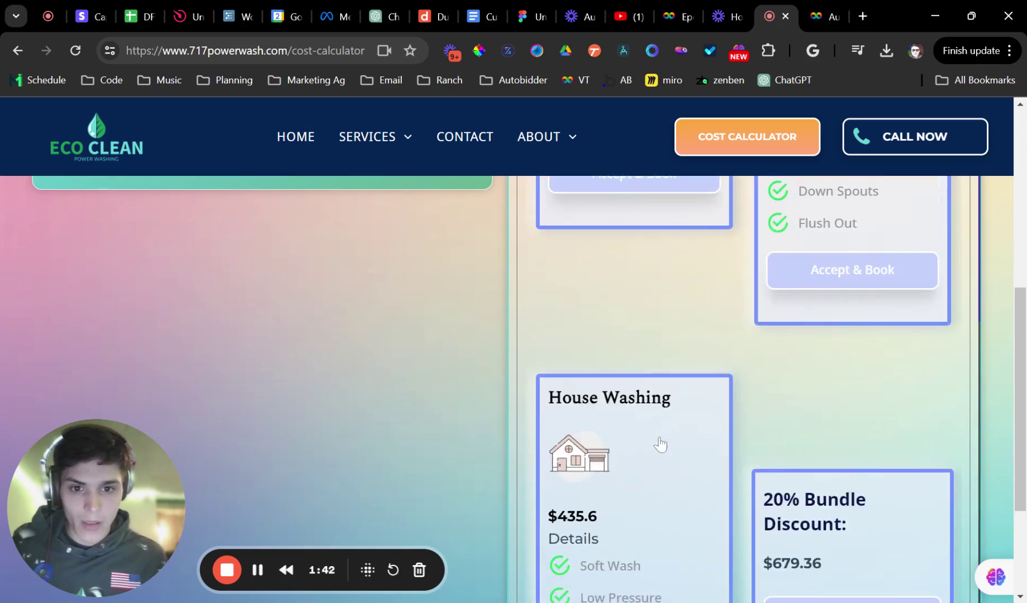
# Book House Washing at $435.60 for April 15, 2024 at 1:00 pm
pyautogui.click(639, 550)
pyautogui.scroll(4, 673, 447)
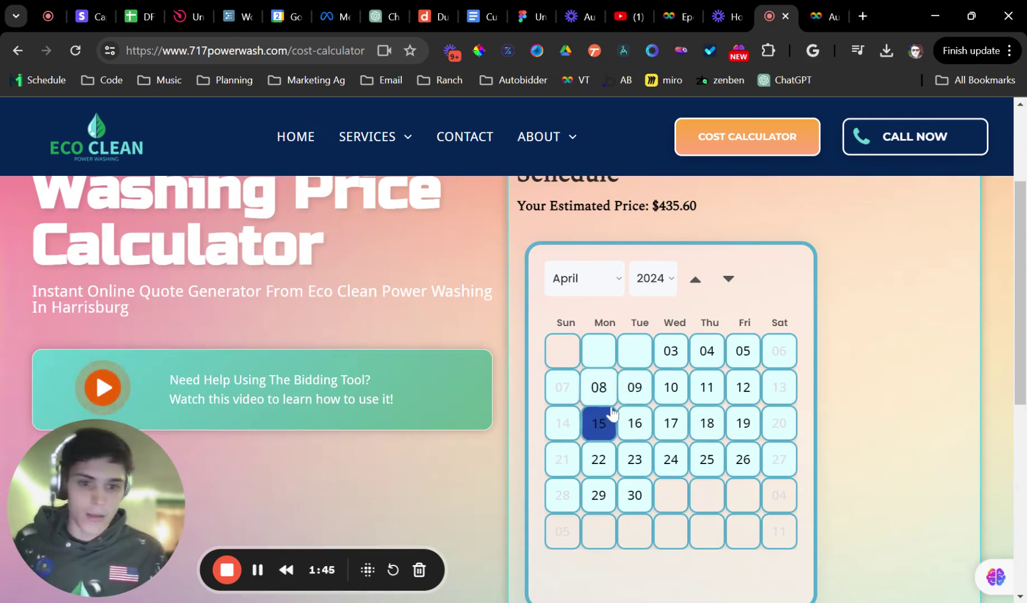
pyautogui.click(610, 424)
pyautogui.scroll(-5, 612, 447)
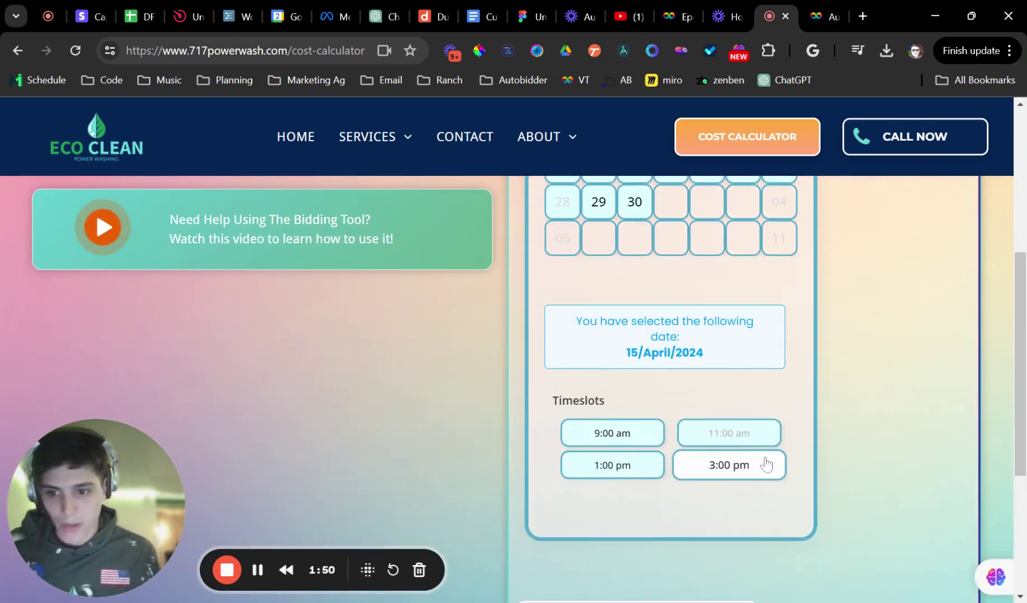
pyautogui.scroll(1, 763, 455)
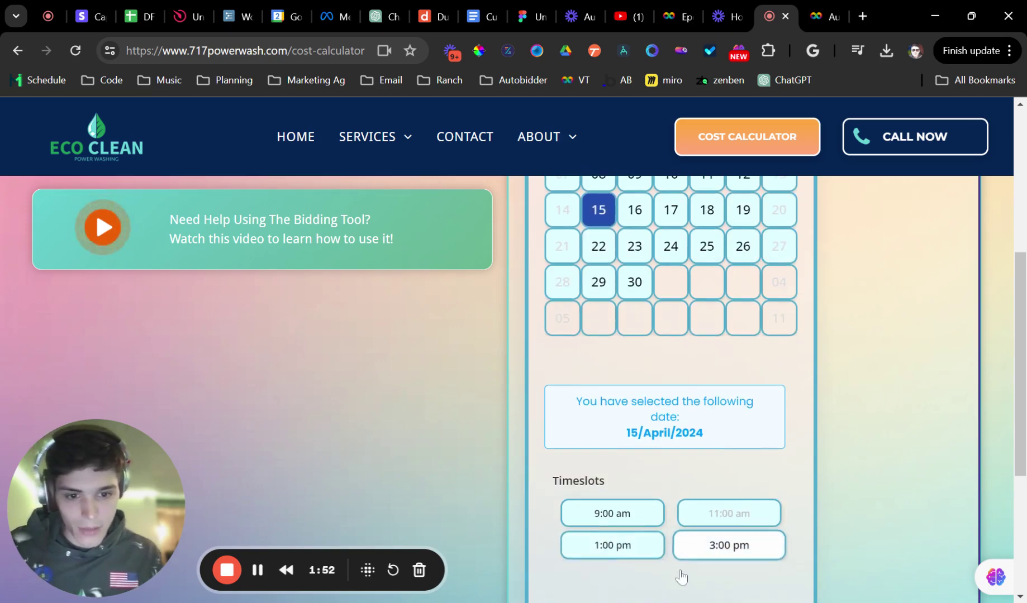
pyautogui.click(614, 553)
pyautogui.scroll(-4, 695, 502)
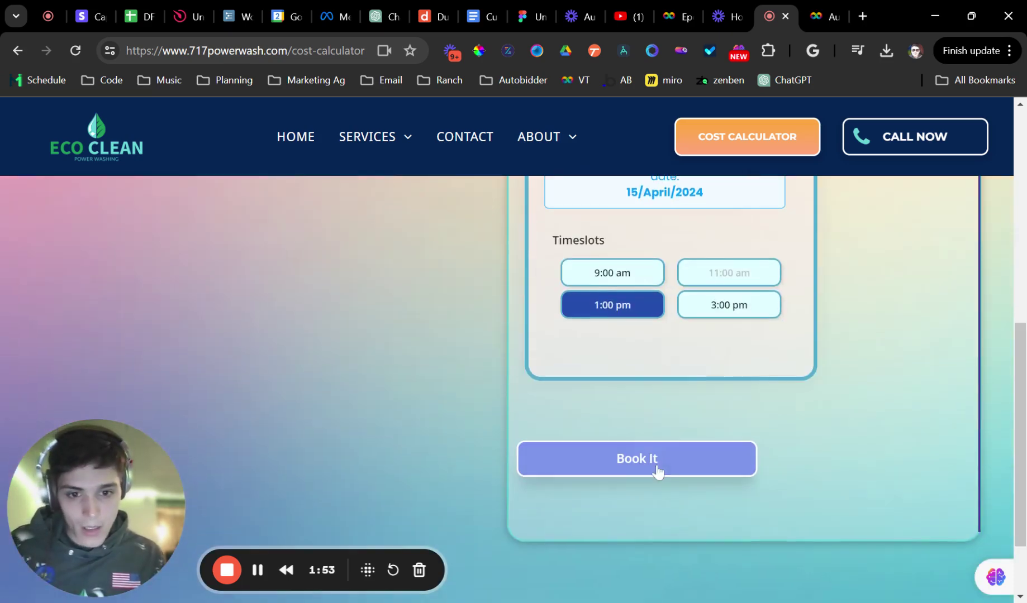
pyautogui.click(656, 464)
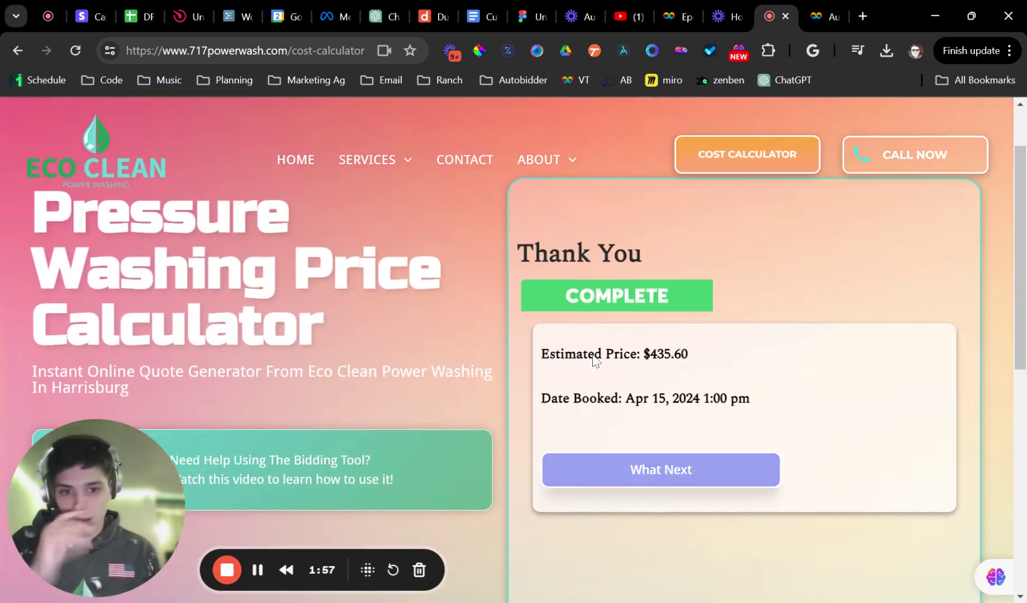
pyautogui.click(627, 471)
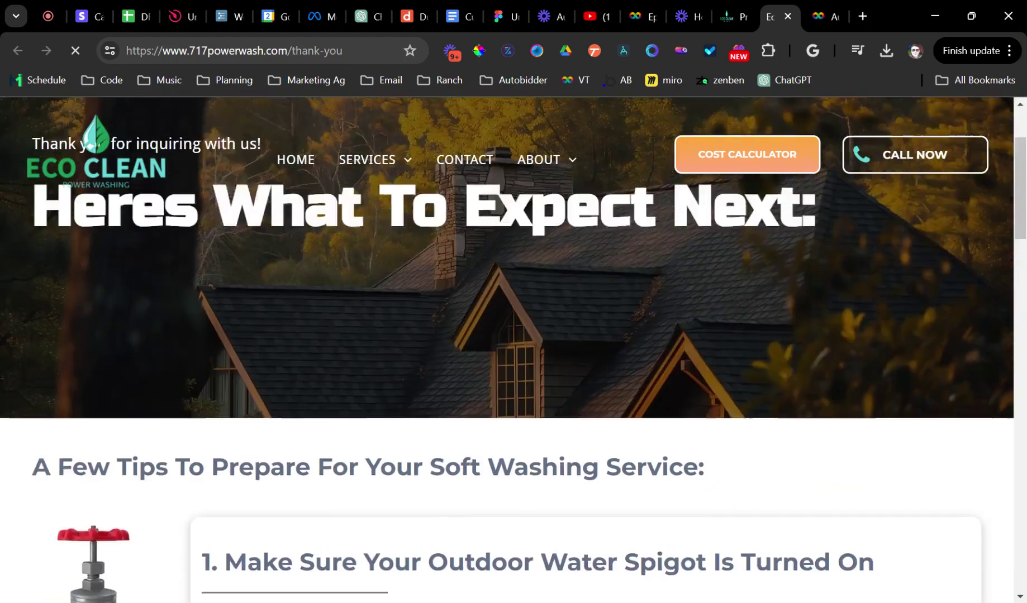
pyautogui.moveTo(33, 344); pyautogui.dragTo(669, 319)
pyautogui.scroll(-5, 314, 316)
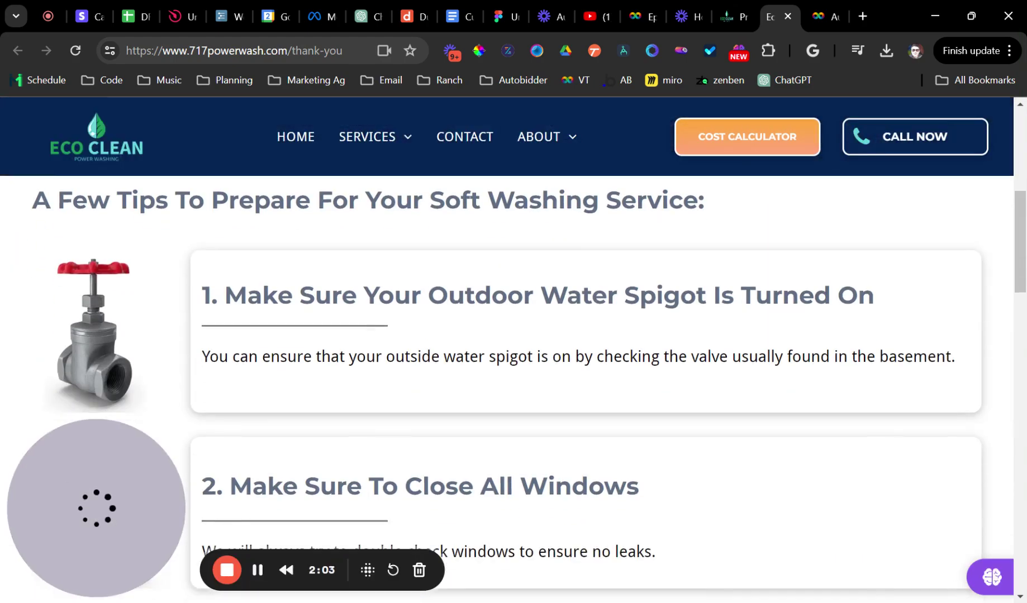
pyautogui.moveTo(218, 295); pyautogui.dragTo(800, 295)
pyautogui.click(601, 351)
pyautogui.scroll(-5, 540, 373)
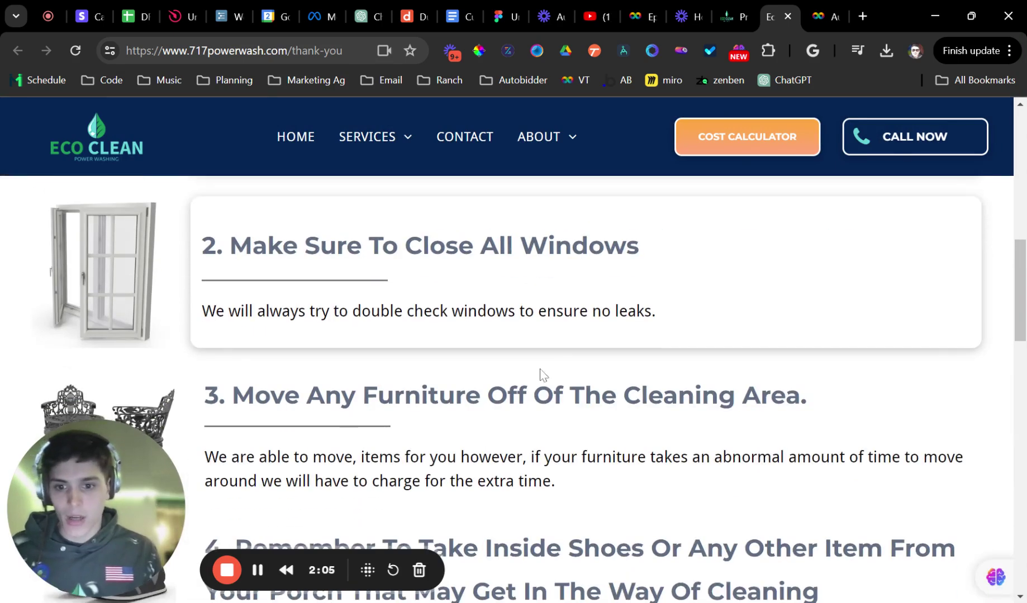
pyautogui.scroll(2, 395, 383)
pyautogui.moveTo(215, 326); pyautogui.dragTo(423, 332)
pyautogui.scroll(-3, 522, 346)
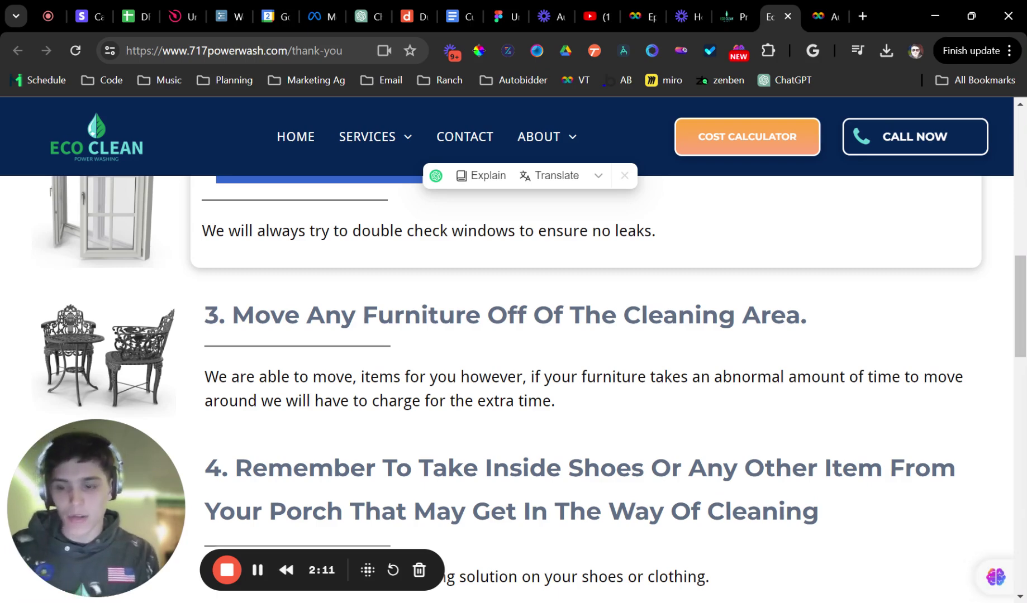
# Open the newest lead in Autobidder's Leads list and inspect its Deck Cleaning quote
pyautogui.click(824, 17)
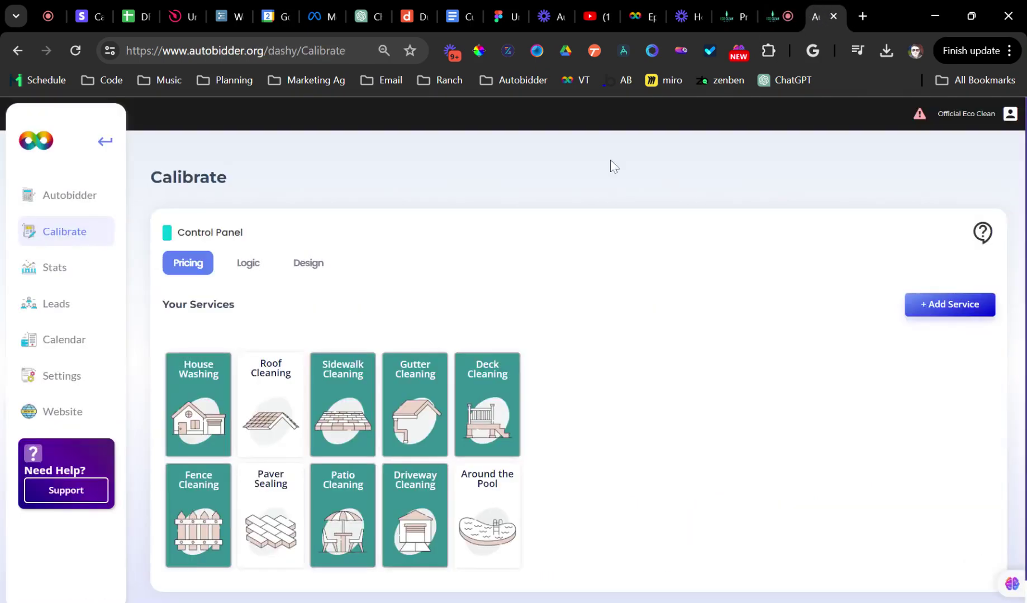
pyautogui.click(59, 309)
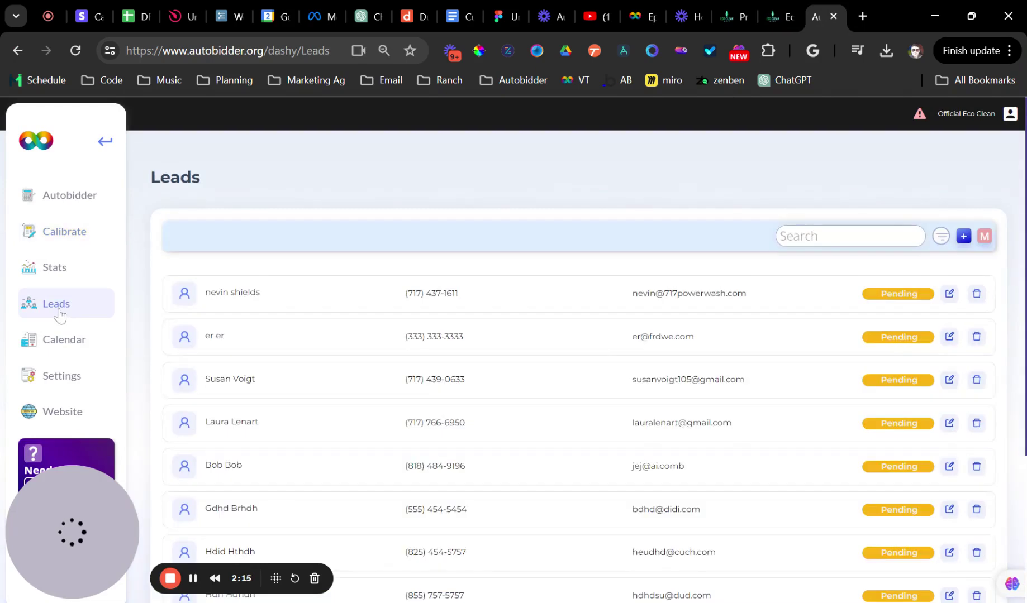
pyautogui.click(275, 293)
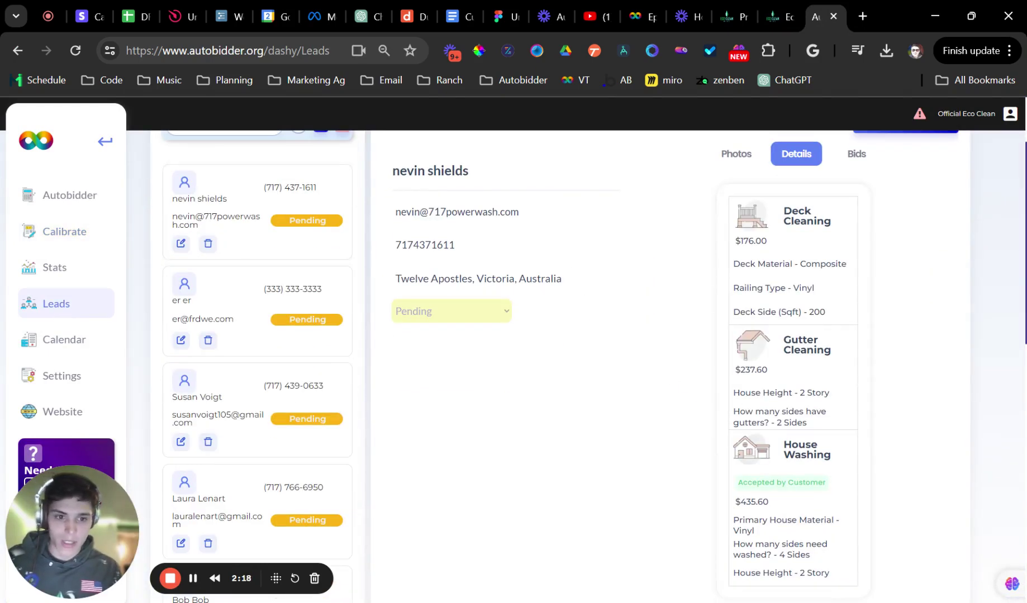
pyautogui.moveTo(784, 203); pyautogui.dragTo(841, 263)
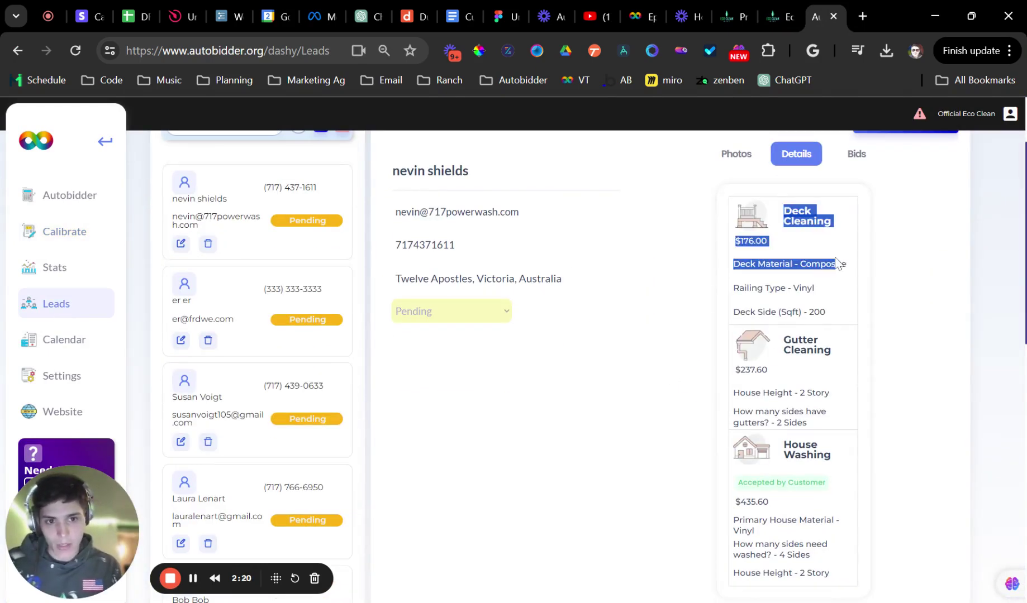
pyautogui.click(825, 246)
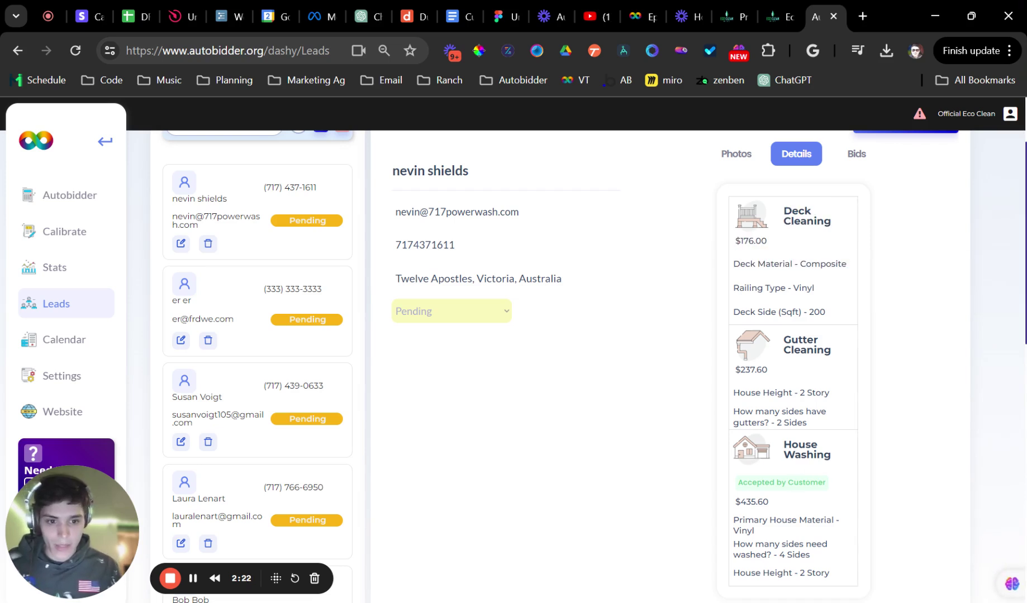
# Review the customer-accepted House Washing quote answers and the lead's satellite map
pyautogui.scroll(-2, 559, 363)
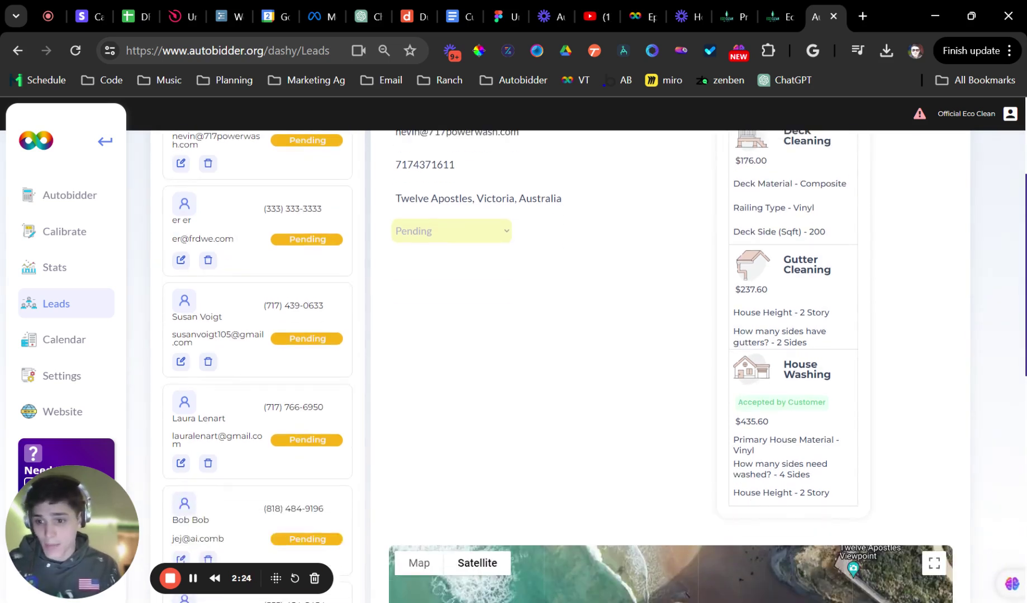
pyautogui.moveTo(738, 402); pyautogui.dragTo(787, 403)
pyautogui.click(824, 391)
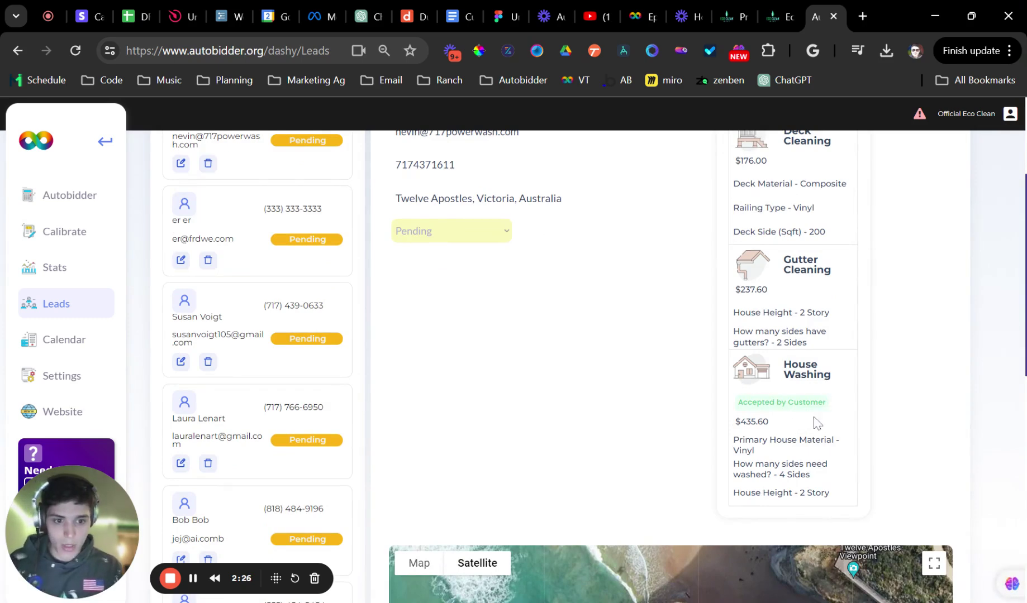
pyautogui.moveTo(836, 496); pyautogui.dragTo(724, 413)
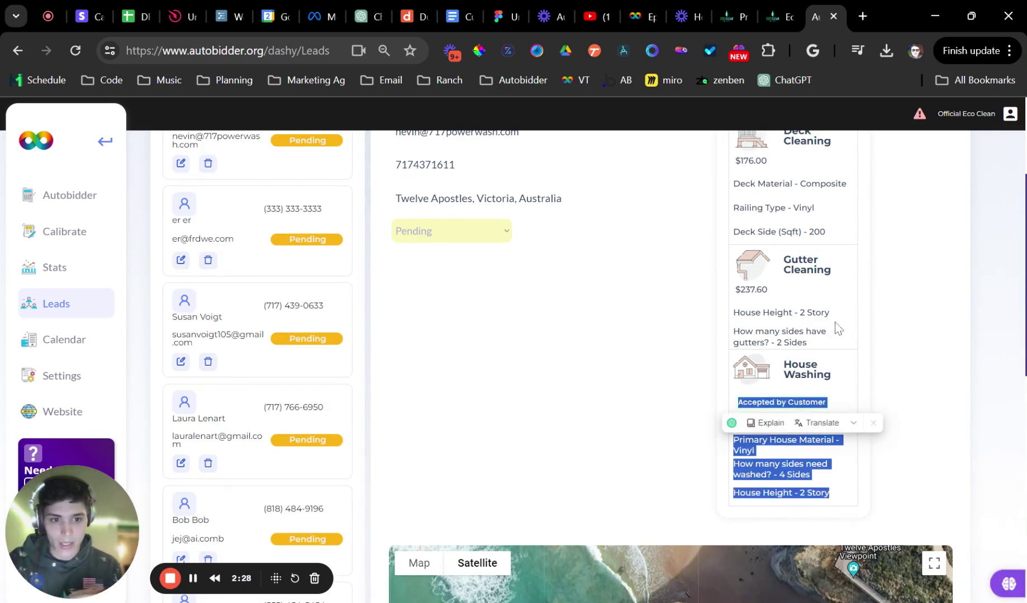
pyautogui.click(817, 347)
pyautogui.scroll(-6, 842, 376)
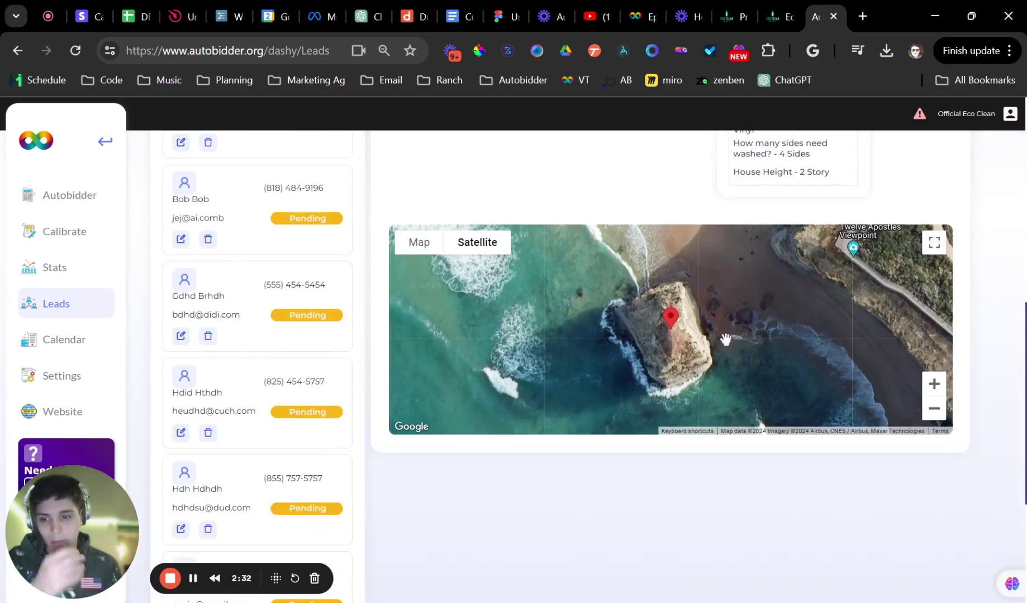
pyautogui.click(933, 408)
pyautogui.click(932, 387)
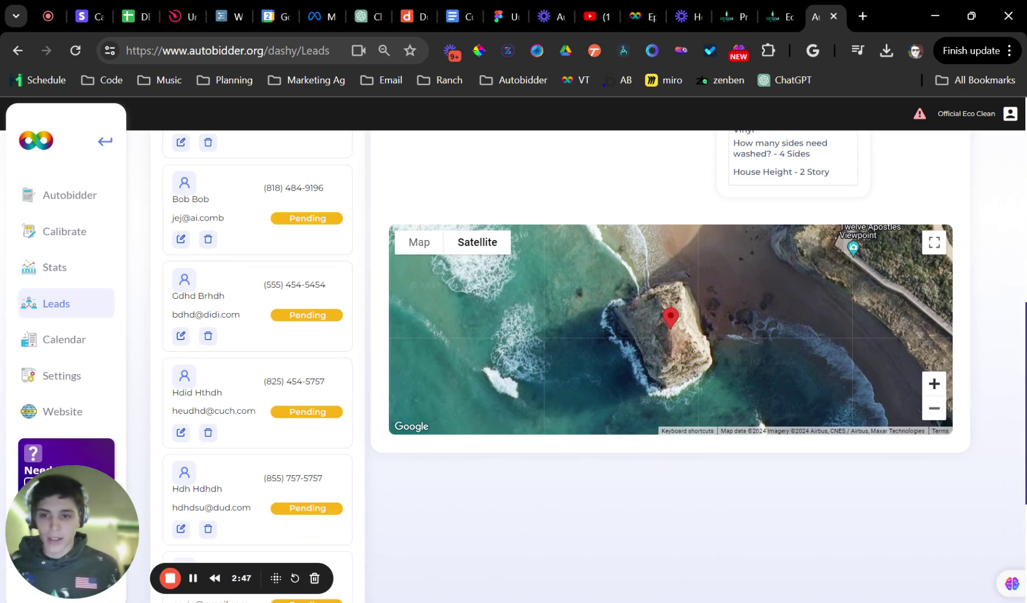
pyautogui.scroll(2, 910, 355)
pyautogui.scroll(10, 963, 271)
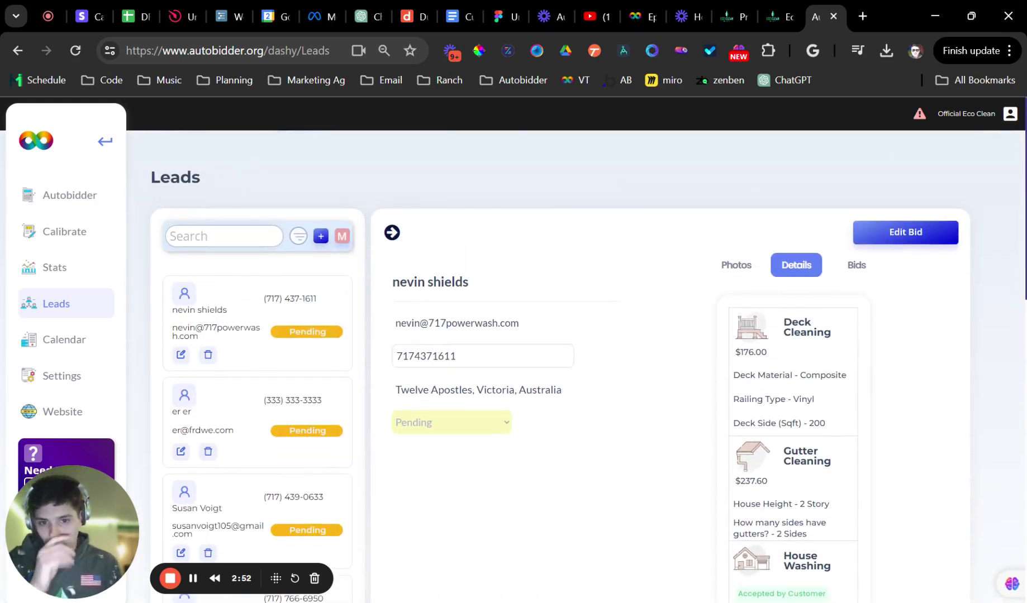
# Show the lead's Photos tab with the customer's uploaded house photo
pyautogui.click(736, 264)
pyautogui.scroll(-1, 800, 305)
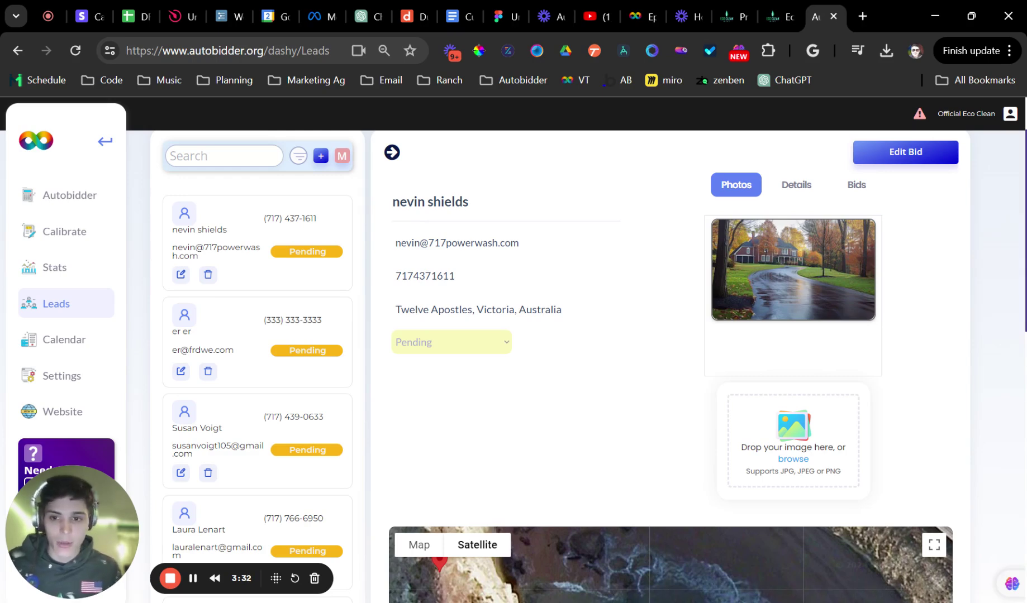
# Open Calibrate's Logic settings and try a 40 max distance, leaving the limit off
pyautogui.click(65, 231)
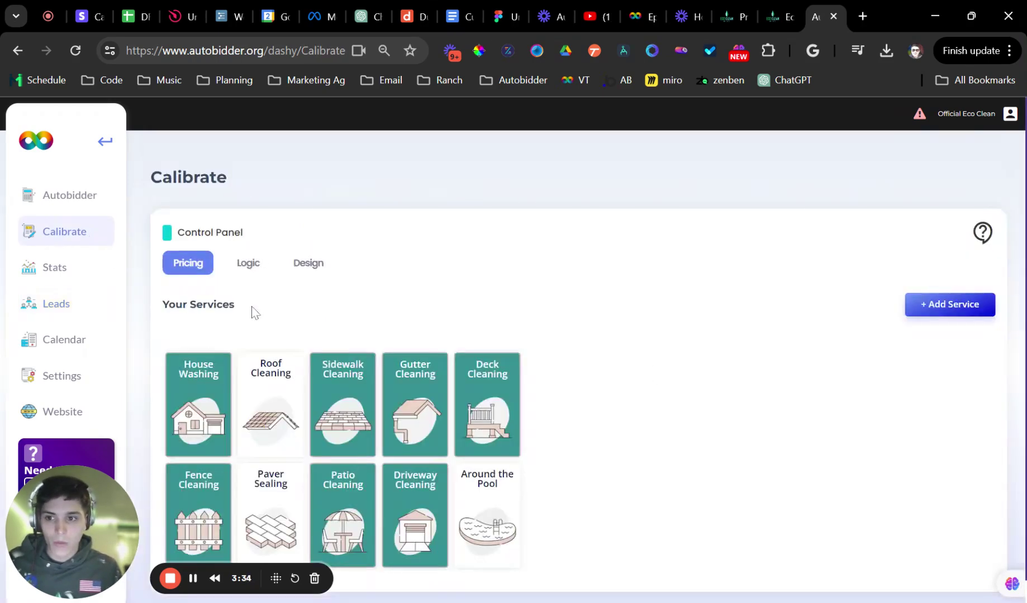
pyautogui.click(237, 273)
pyautogui.scroll(-5, 414, 369)
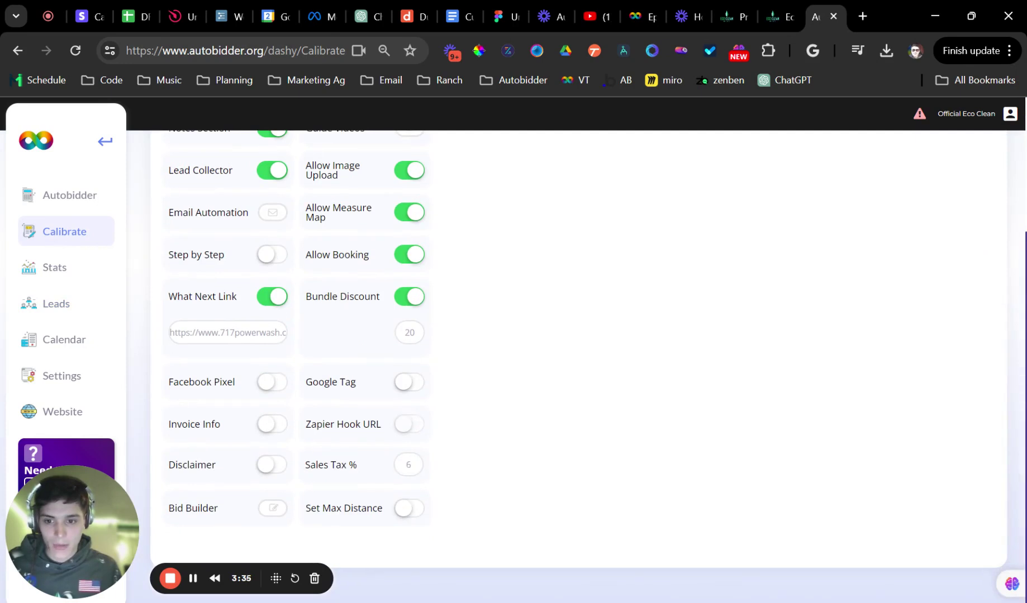
pyautogui.click(403, 508)
pyautogui.scroll(-1, 411, 492)
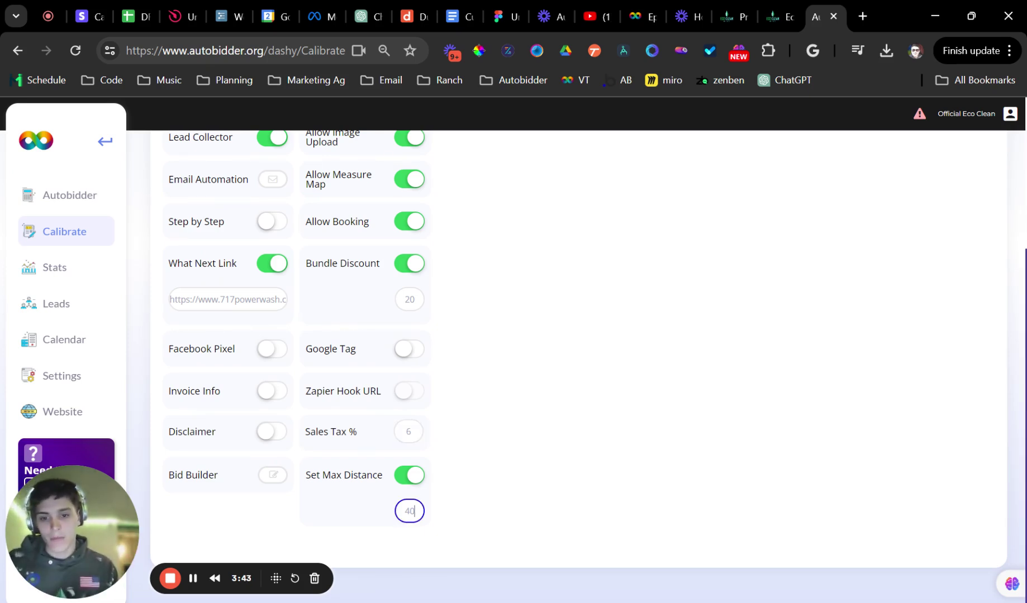
pyautogui.doubleClick(409, 511)
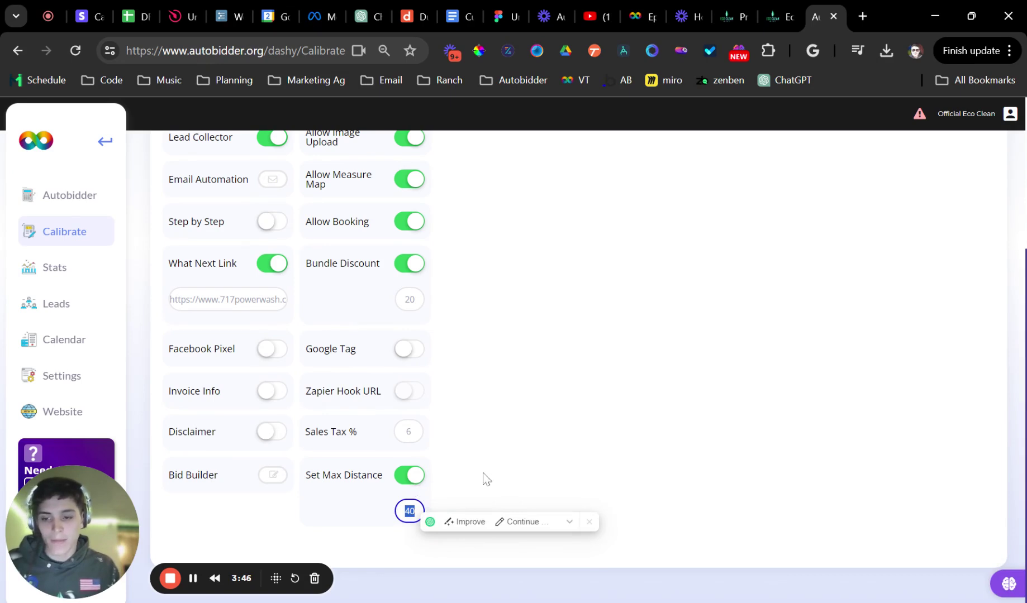
pyautogui.click(411, 477)
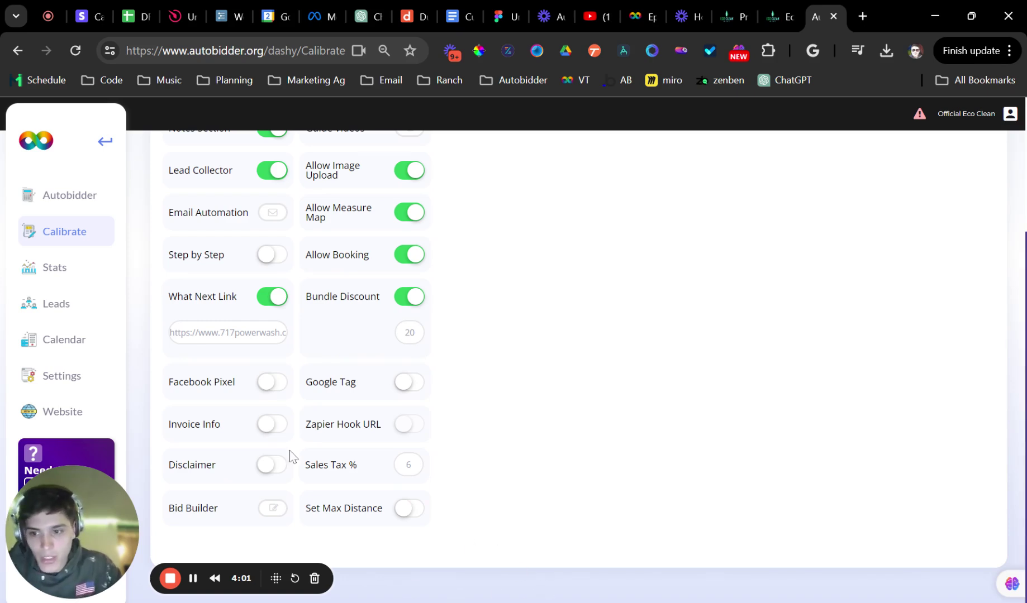
# Open the Apr 15, 1:00 pm calendar booking's prospect details, leaving the name unchanged
pyautogui.click(73, 347)
pyautogui.scroll(-5, 212, 364)
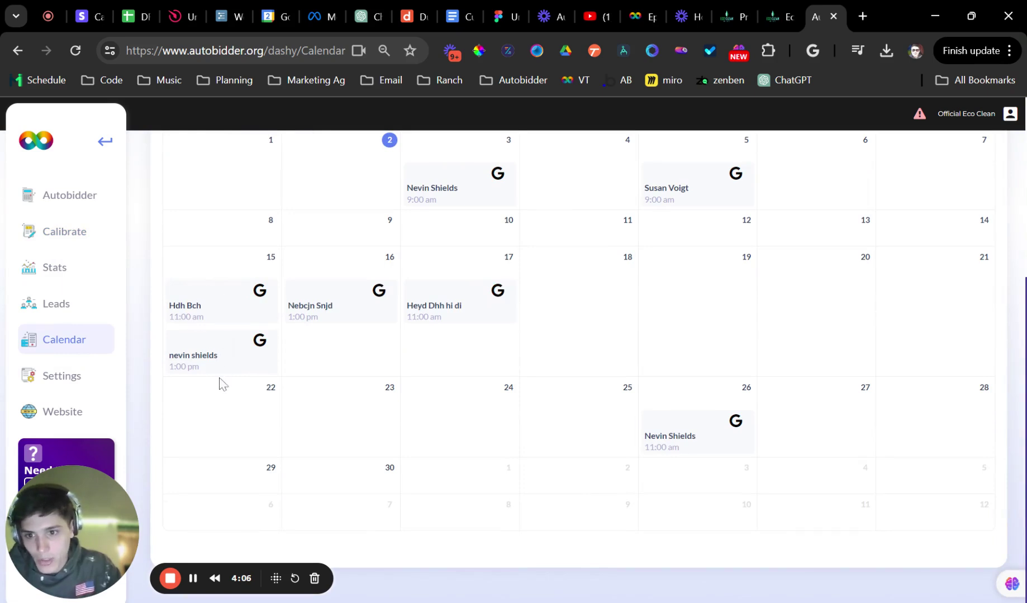
pyautogui.click(224, 356)
pyautogui.click(468, 231)
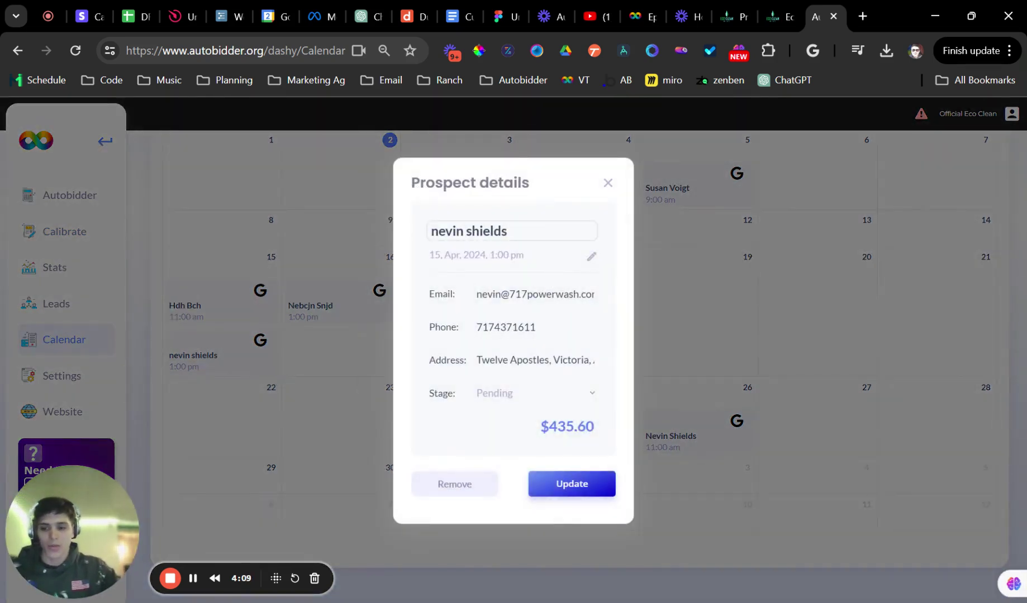
pyautogui.press('Return')
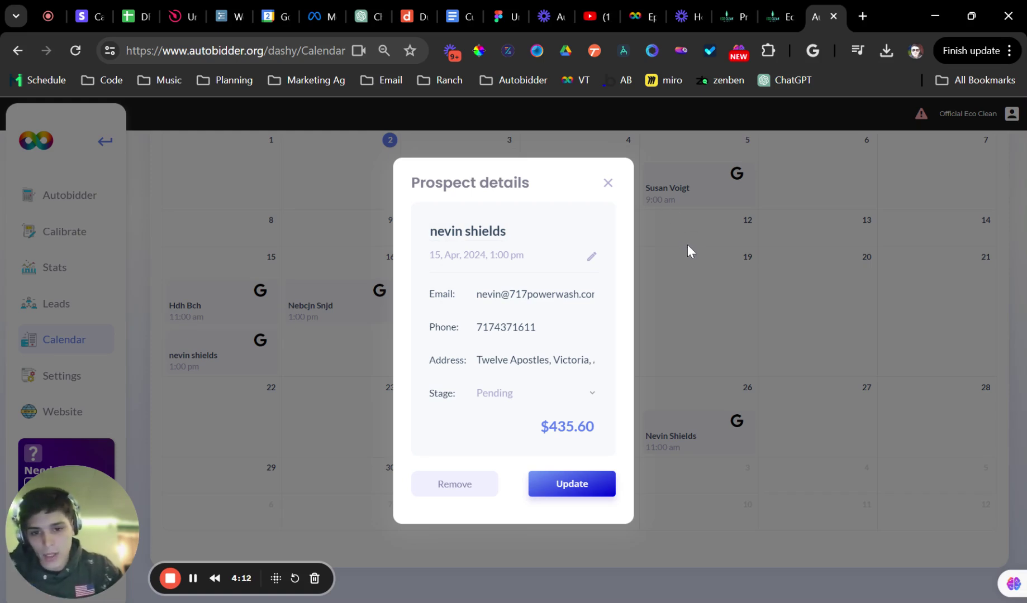